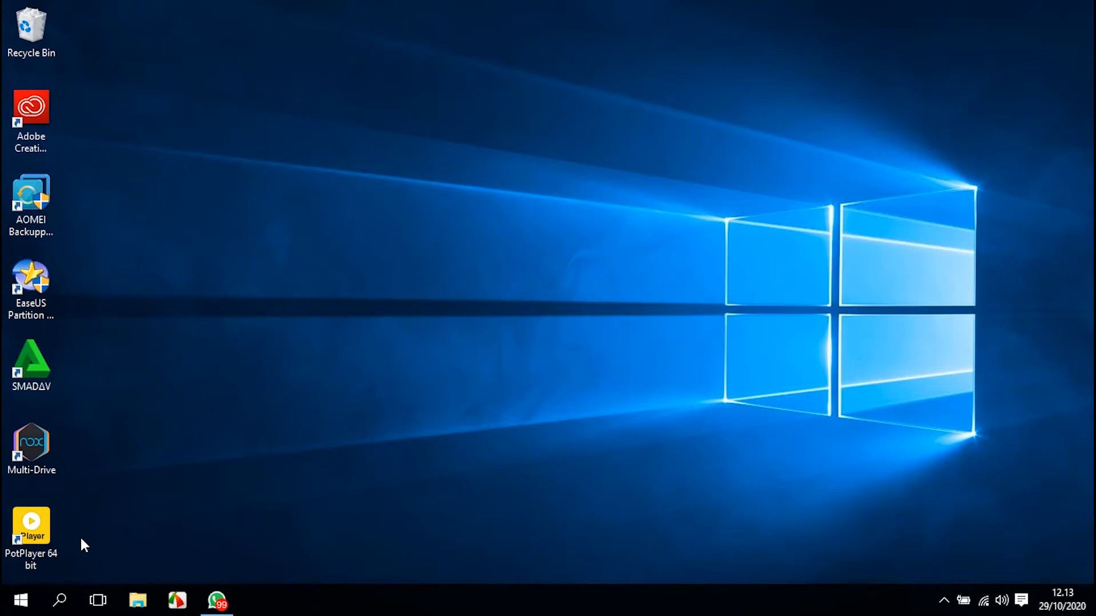
Open the Chrome browser and go to the quizizz.com website
{"action": "left_click", "coordinate": [23, 601]}
{"action": "left_click", "coordinate": [569, 434]}
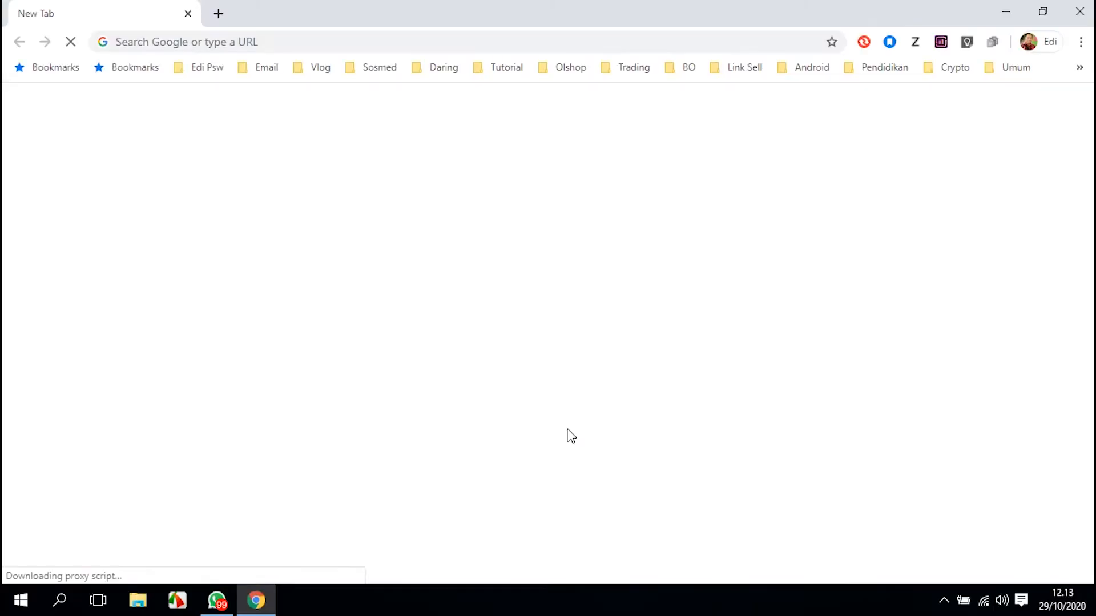
{"action": "left_click", "coordinate": [322, 42]}
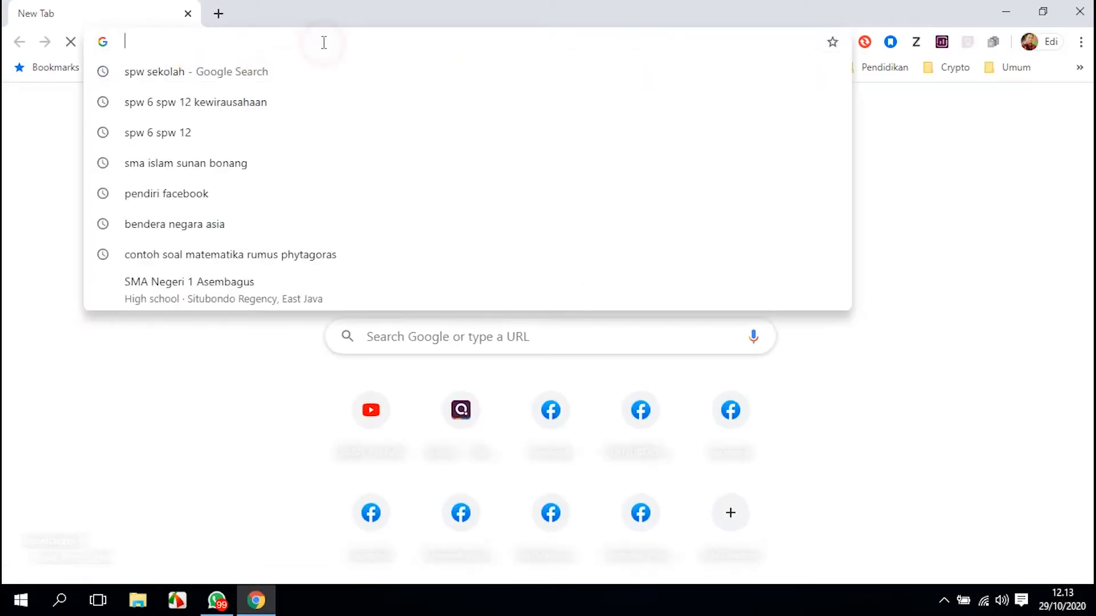
{"action": "type", "text": "quizizz.com"}
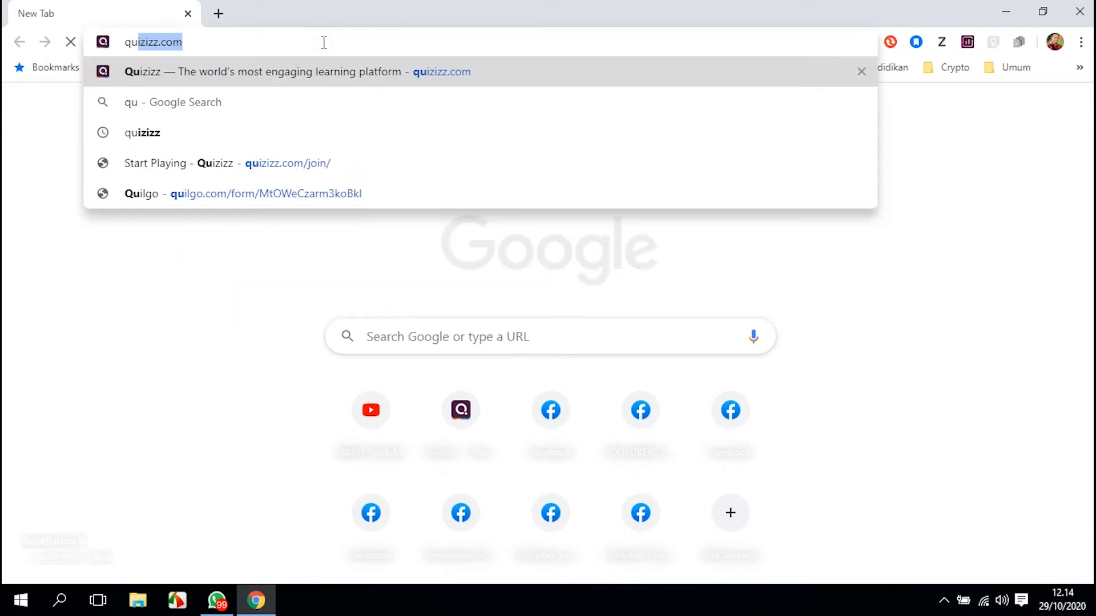
{"action": "key", "text": "Right"}
{"action": "key", "text": "Return"}
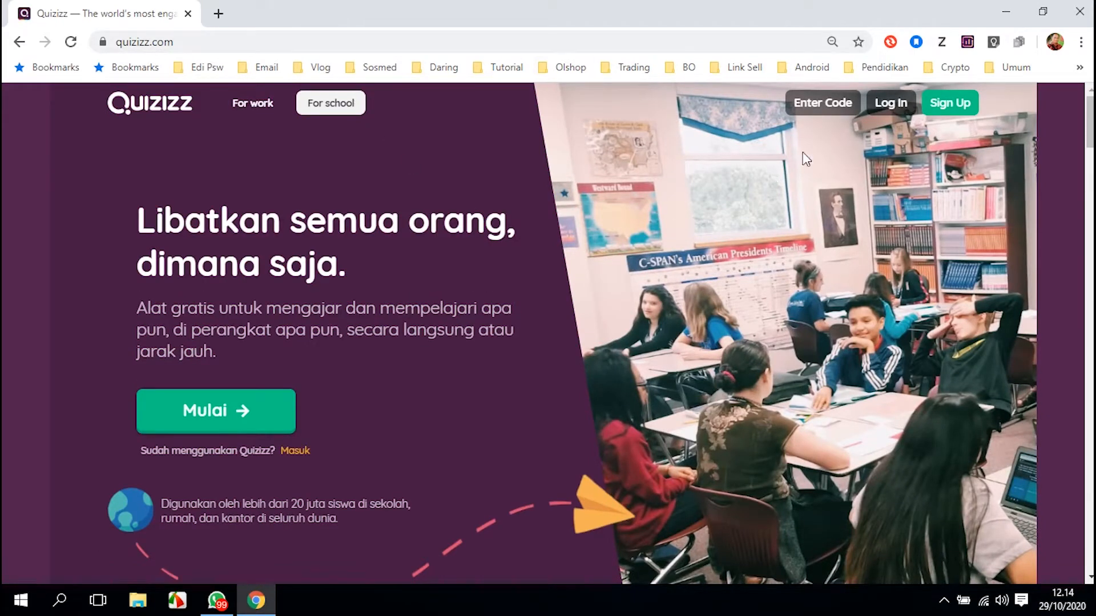
Log in to the teacher account through Gmail sign-in, choosing the first listed Google account
{"action": "left_click", "coordinate": [891, 106]}
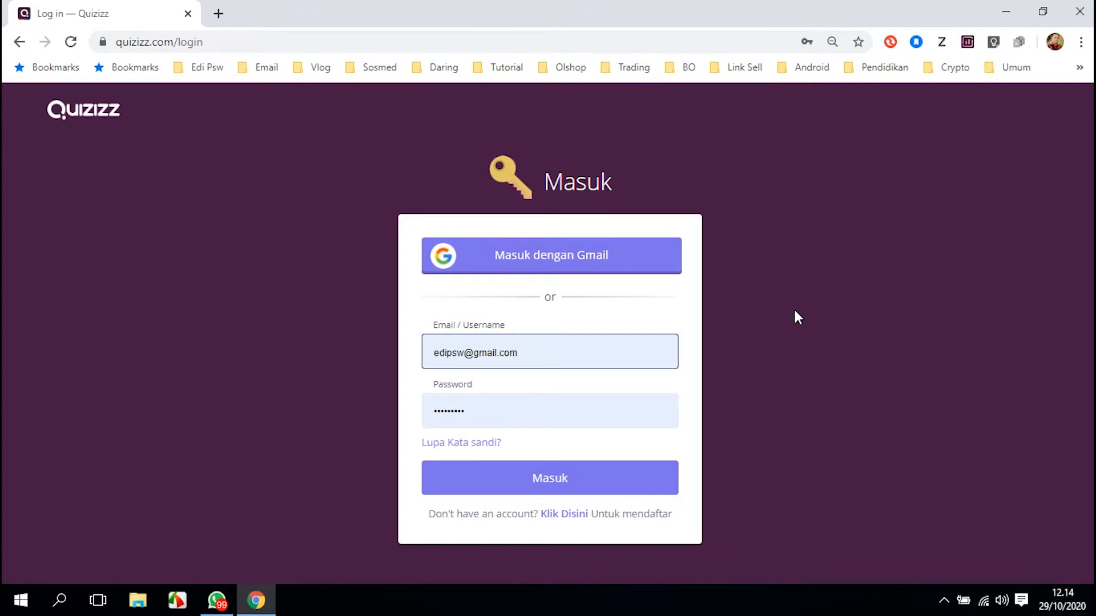
{"action": "left_click", "coordinate": [553, 257]}
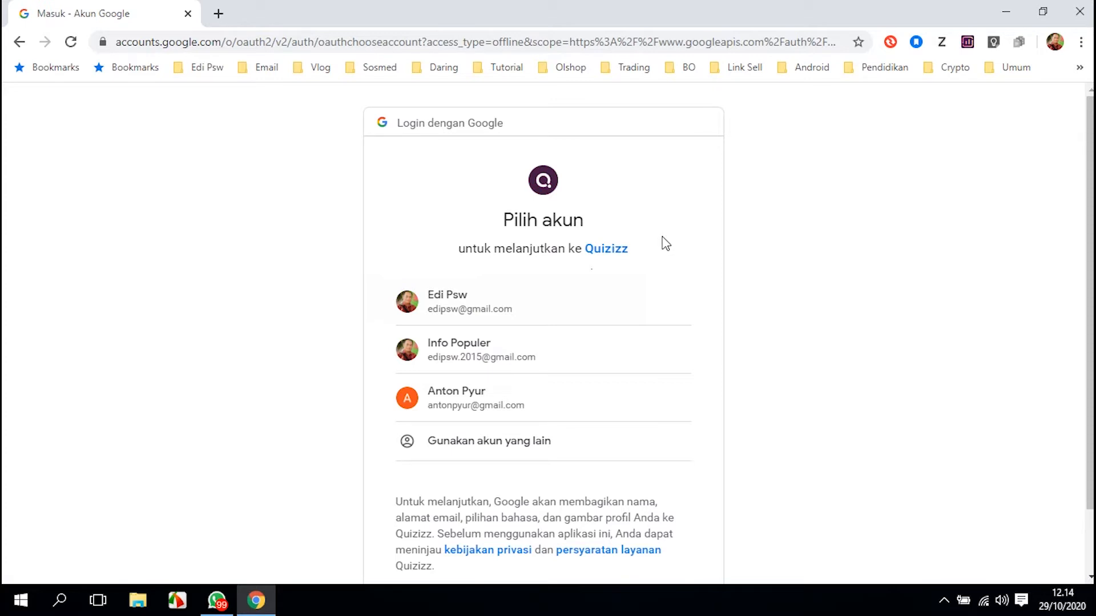
{"action": "left_click", "coordinate": [525, 307]}
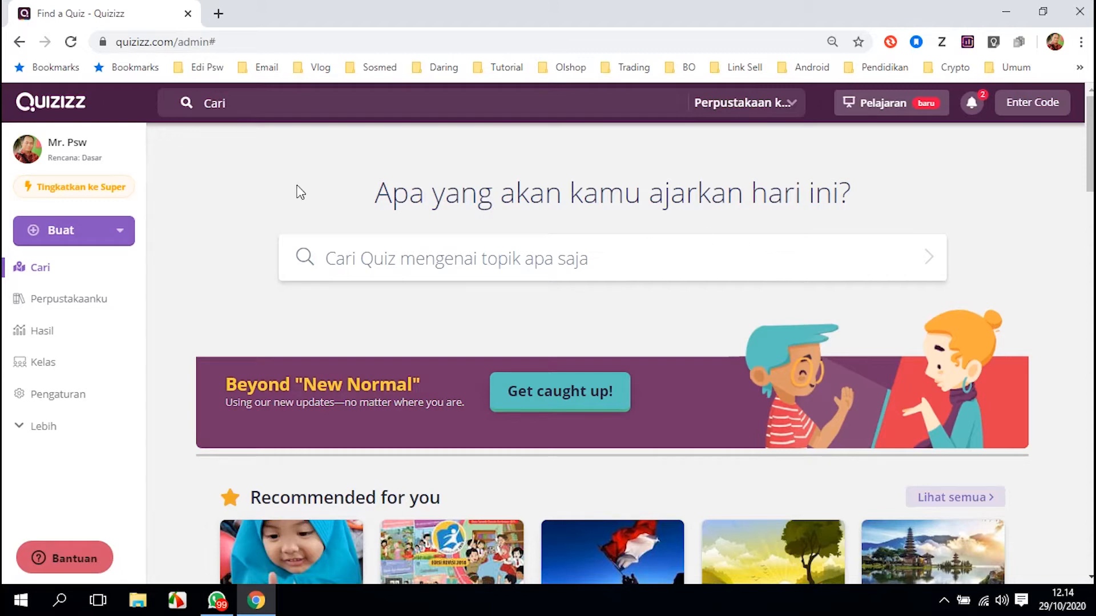
Create a new quiz named "Tes Pengetahuan Umum 2" with the subject Lainnya
{"action": "left_click", "coordinate": [79, 308]}
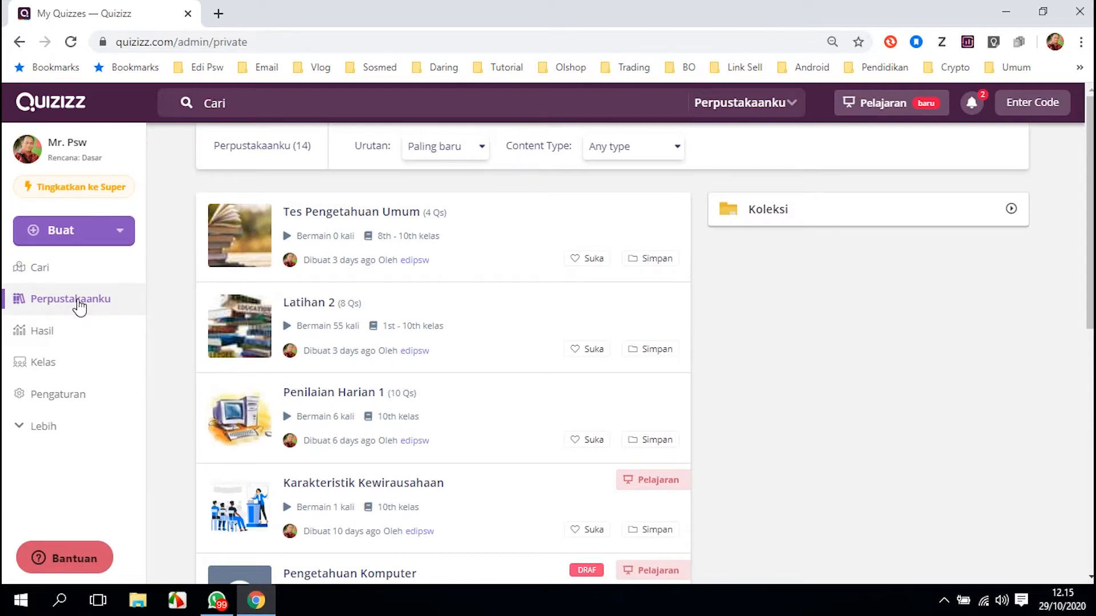
{"action": "left_click", "coordinate": [114, 231]}
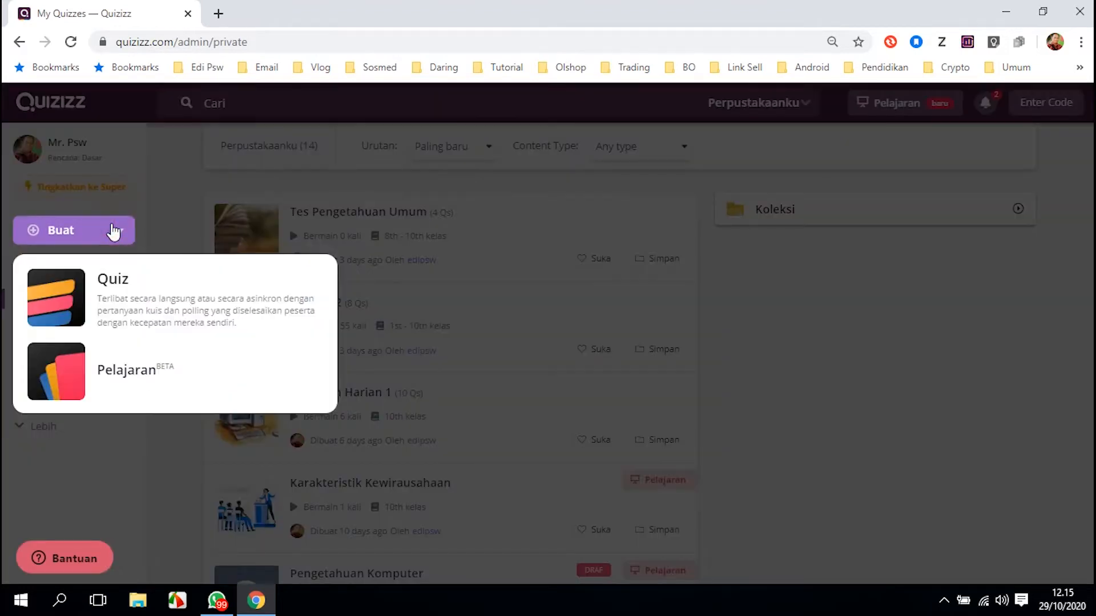
{"action": "left_click", "coordinate": [137, 294]}
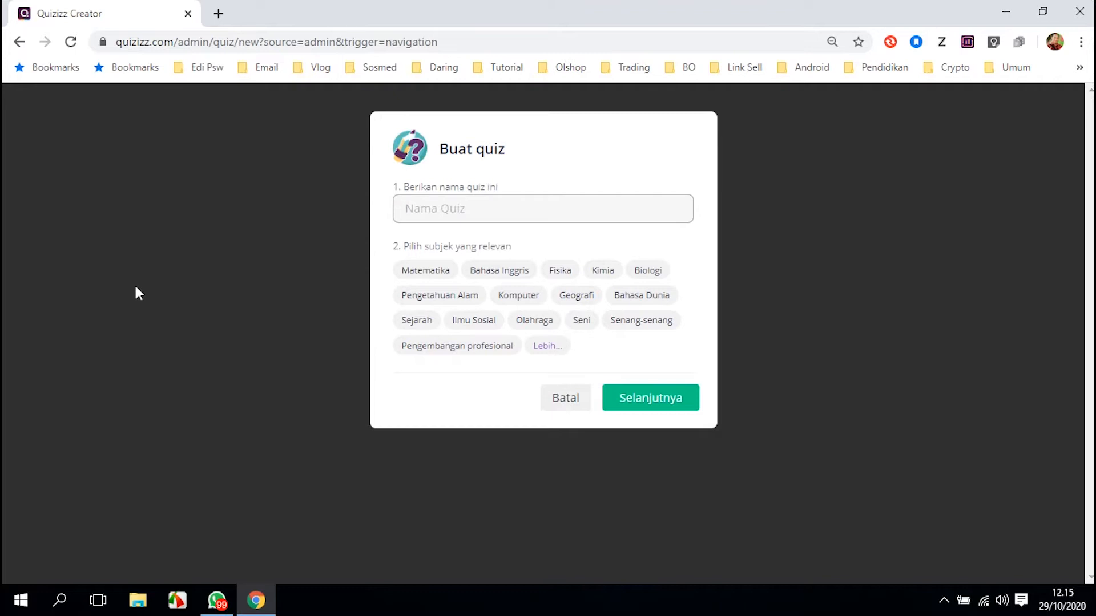
{"action": "type", "text": "Tes Pengetahuan Umum 2"}
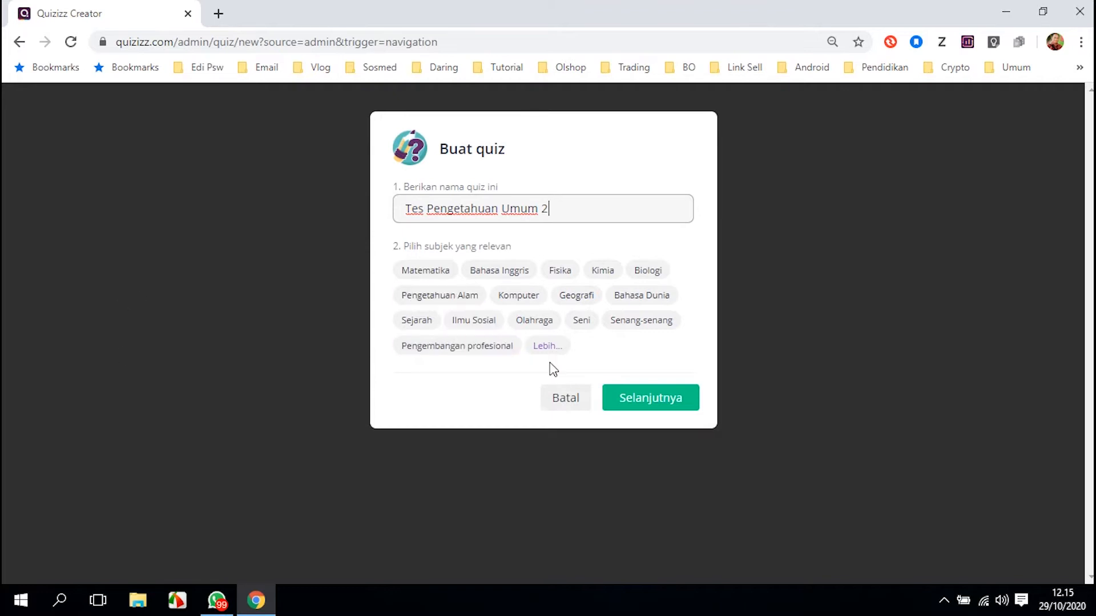
{"action": "left_click", "coordinate": [546, 347]}
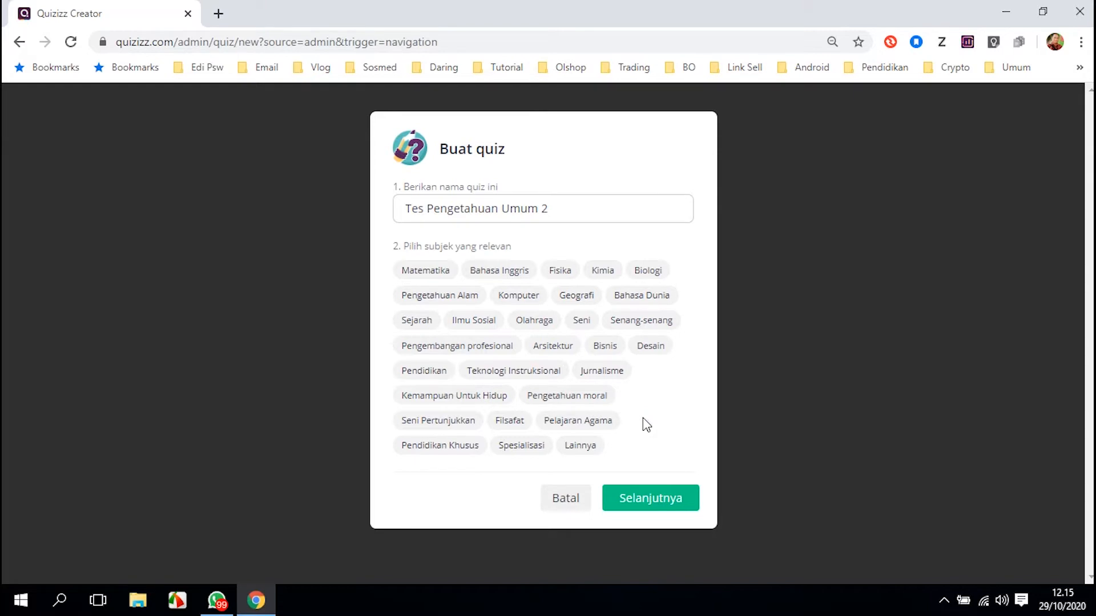
{"action": "left_click", "coordinate": [583, 449]}
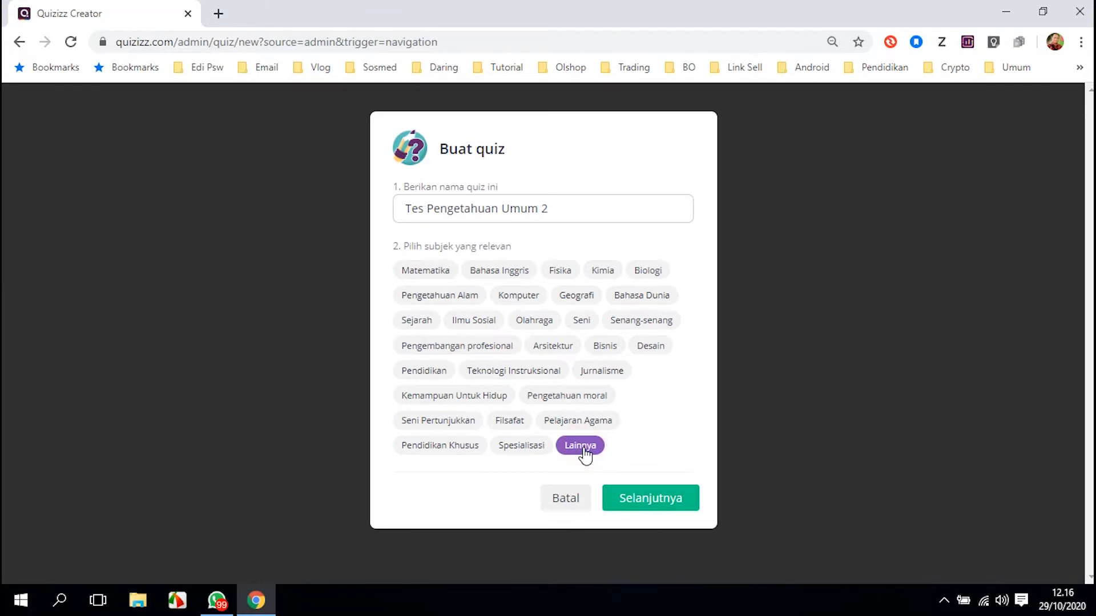
{"action": "left_click", "coordinate": [633, 508]}
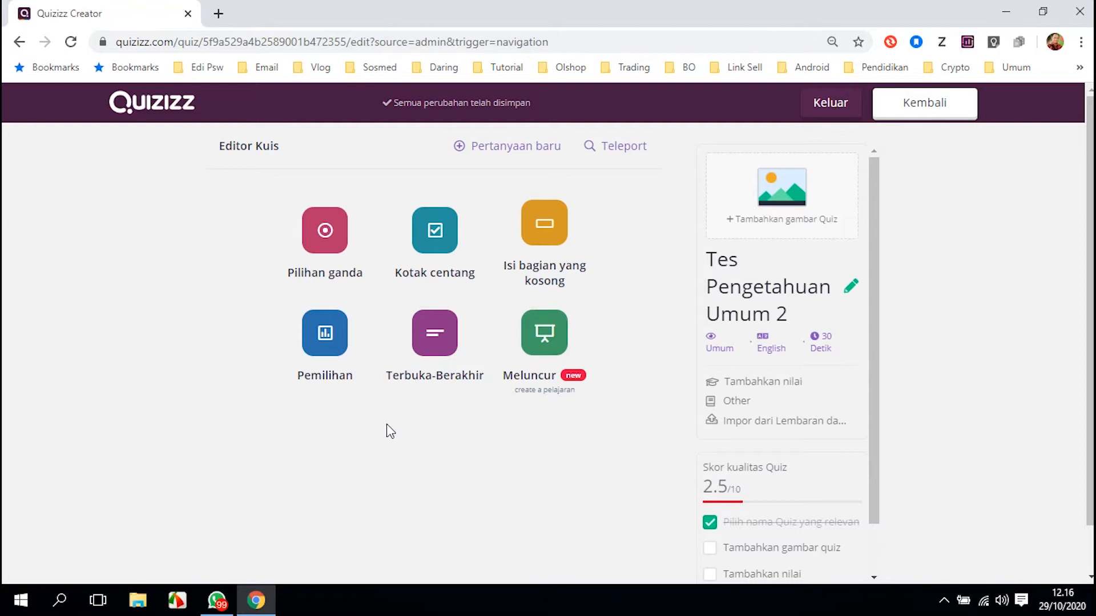
Add a multiple-choice question with the text "Ibu Kota Negara Thailand adalah...."
{"action": "left_click", "coordinate": [323, 235]}
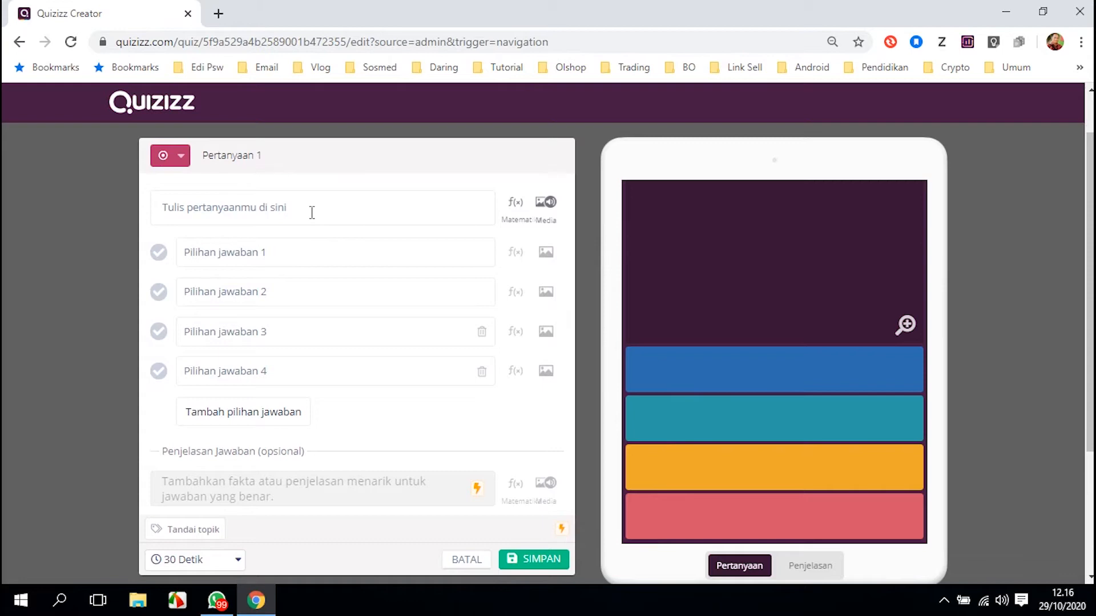
{"action": "left_click", "coordinate": [311, 212]}
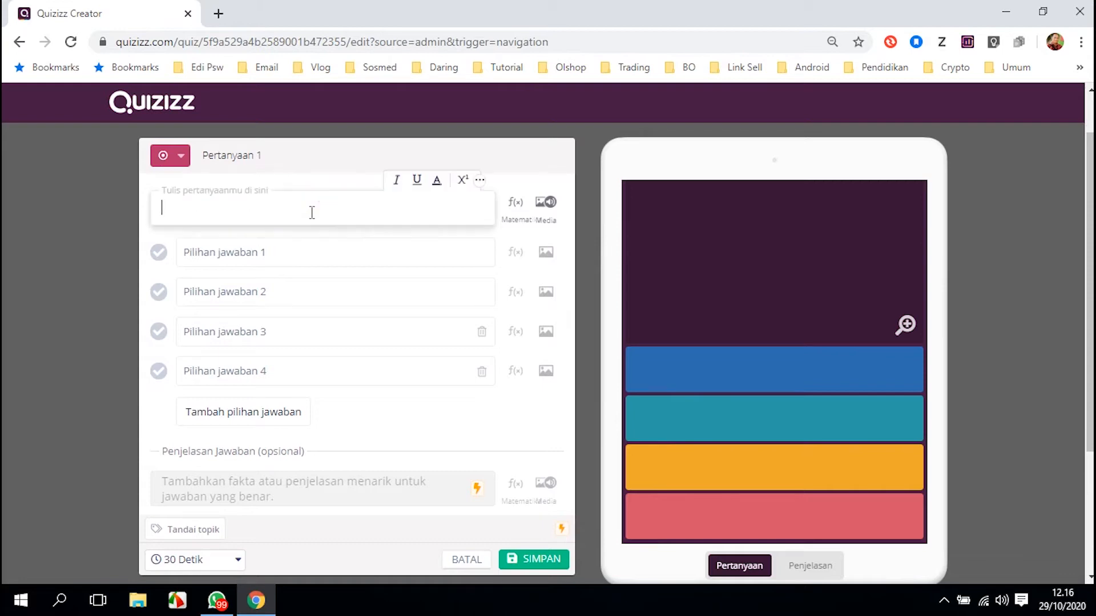
{"action": "type", "text": "Ibu Kota Negara Th"}
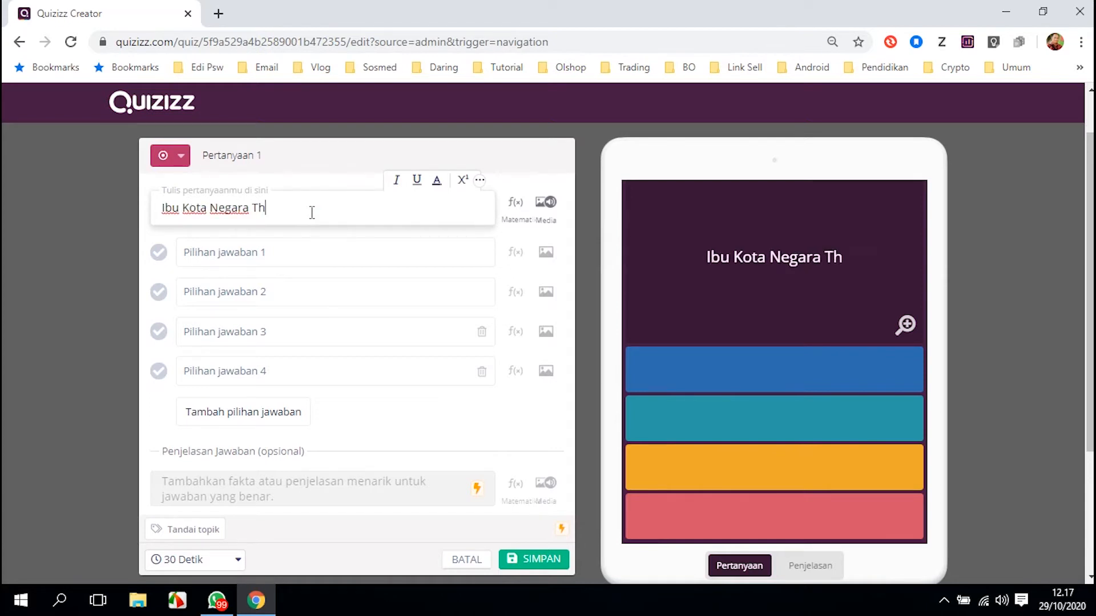
{"action": "type", "text": "ailand adalah"}
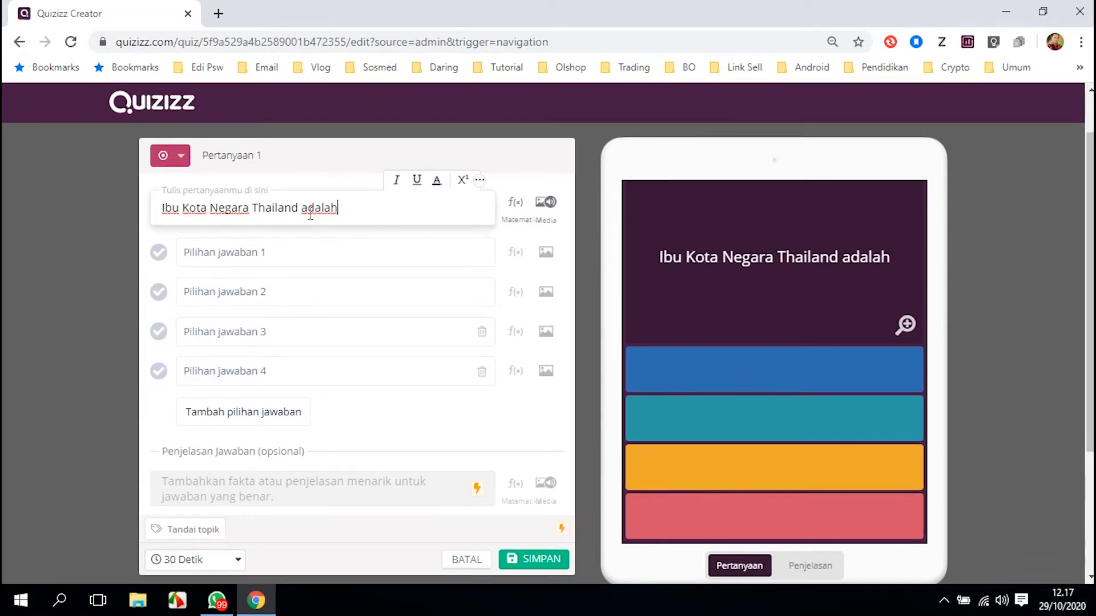
{"action": "type", "text": "...."}
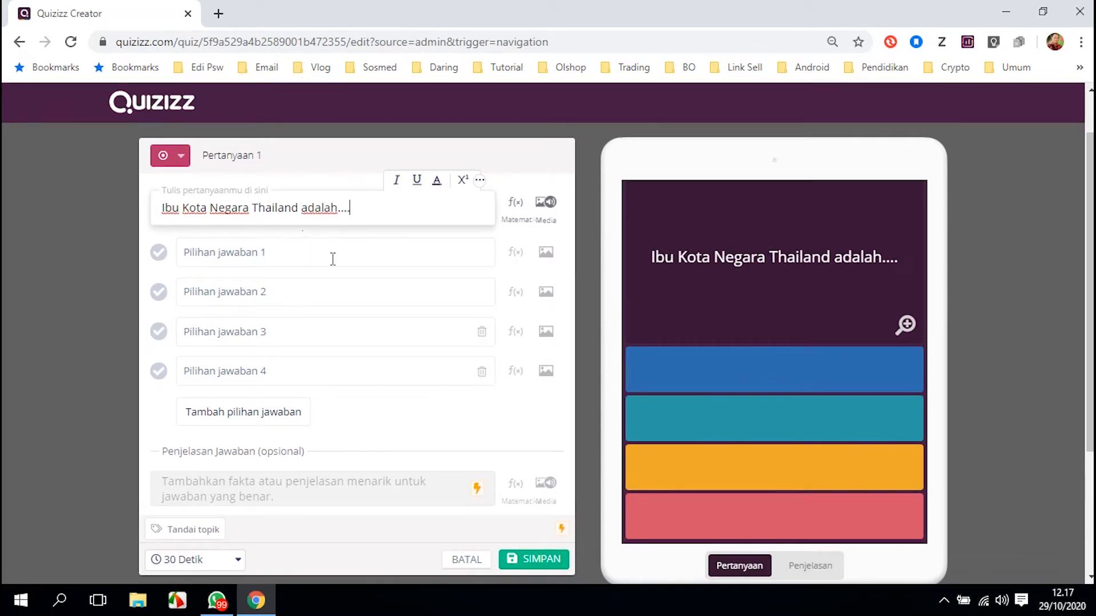
Enter the answer options Jakarta, Bangkok, Korea Selatan and Tiongkok, and add a fifth option, Tokyo
{"action": "left_click", "coordinate": [332, 255]}
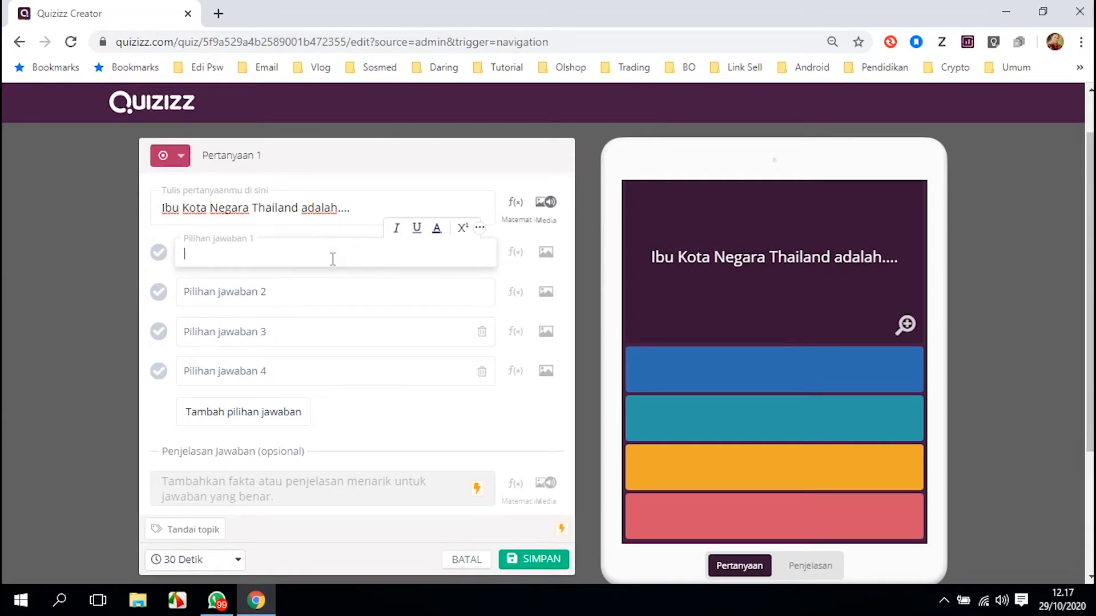
{"action": "type", "text": "Jakarta"}
{"action": "left_click", "coordinate": [320, 284]}
{"action": "type", "text": "Bangkok"}
{"action": "left_click", "coordinate": [311, 321]}
{"action": "type", "text": "Korea Selatn"}
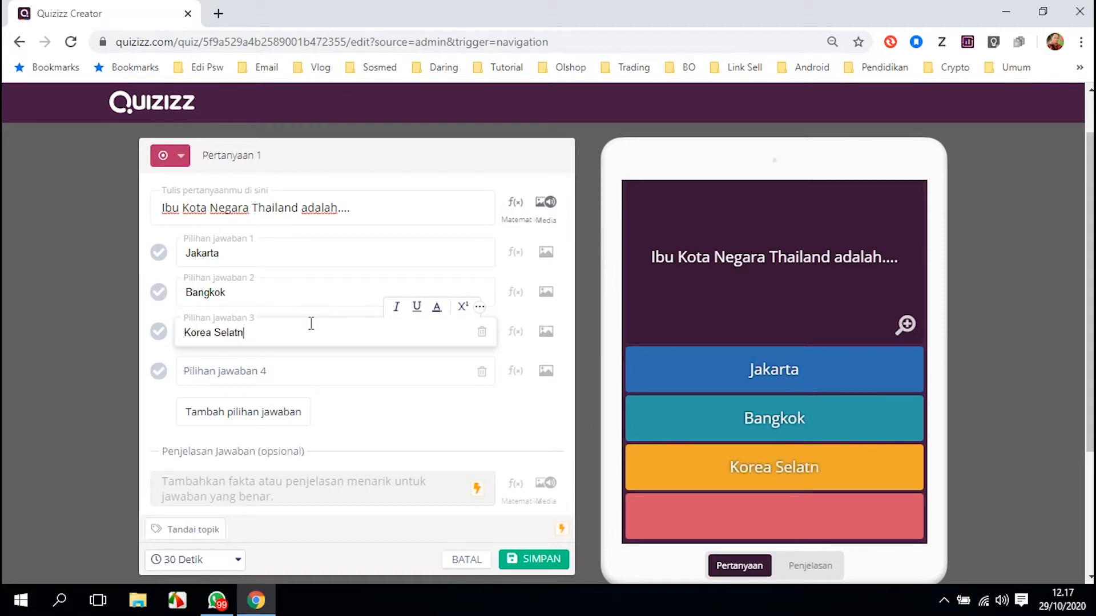
{"action": "key", "text": "BackSpace"}
{"action": "type", "text": "an"}
{"action": "left_click", "coordinate": [347, 370]}
{"action": "type", "text": "Tiongkok"}
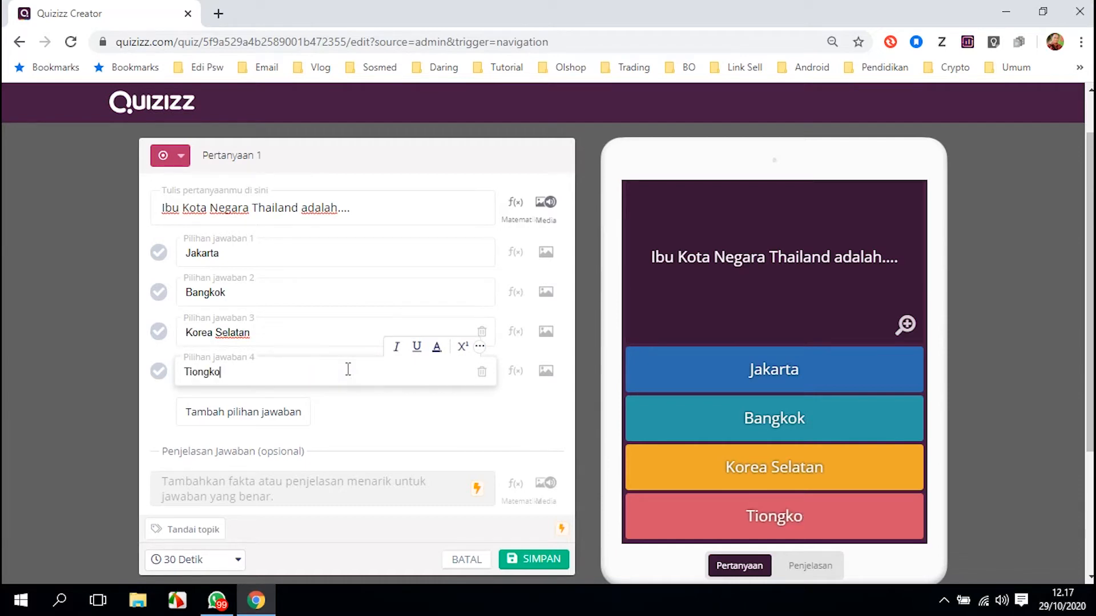
{"action": "left_click", "coordinate": [278, 410]}
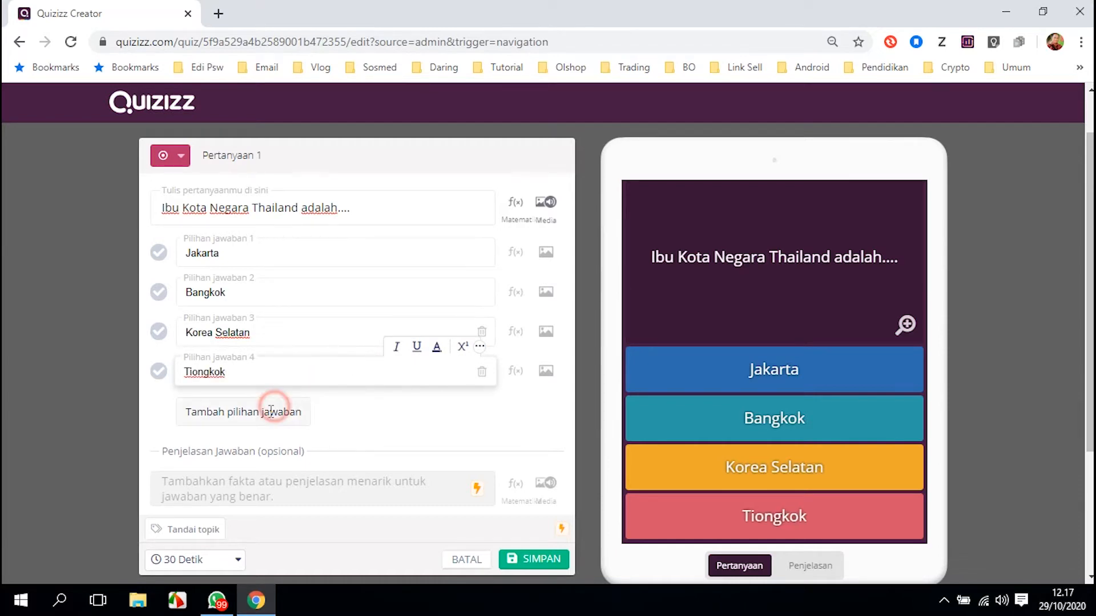
{"action": "type", "text": "Tokyo"}
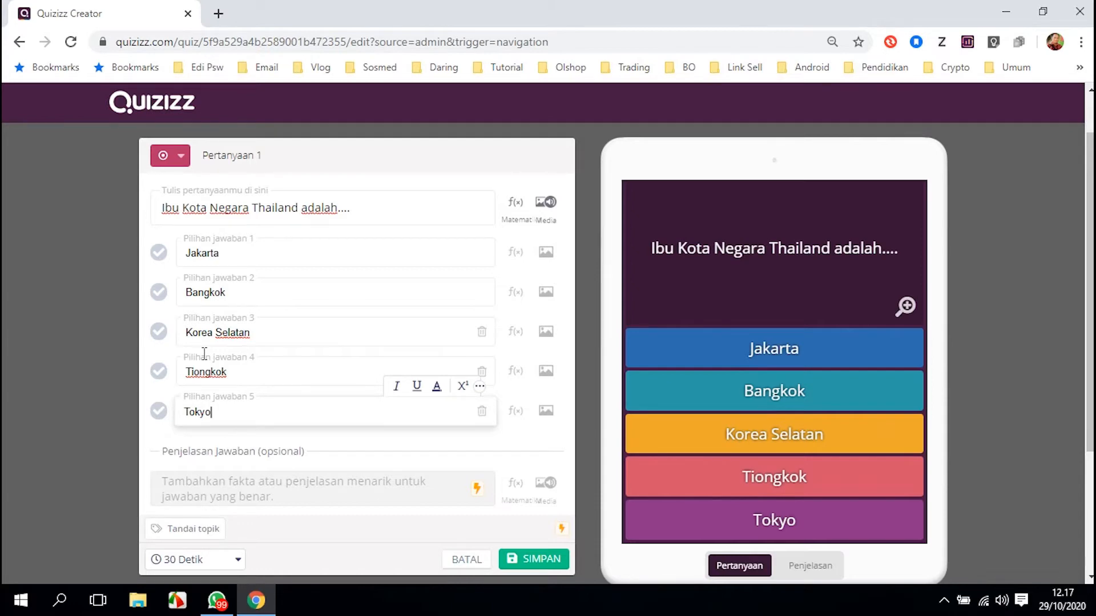
Mark Bangkok as the correct answer and save the question with a 60-second (60 Detik) time limit
{"action": "left_click", "coordinate": [160, 294]}
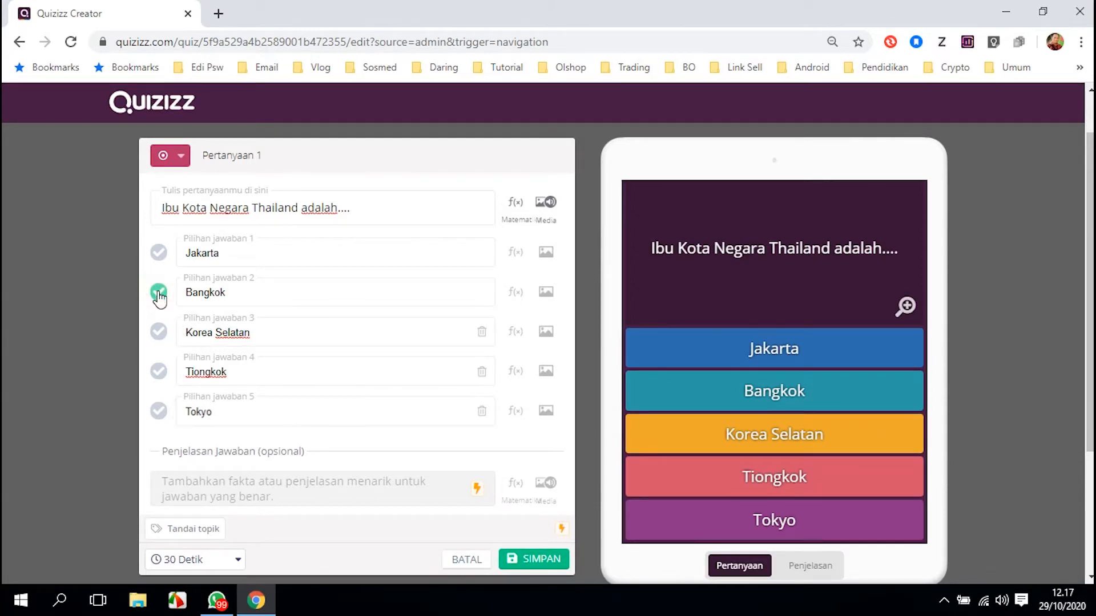
{"action": "left_click", "coordinate": [238, 561]}
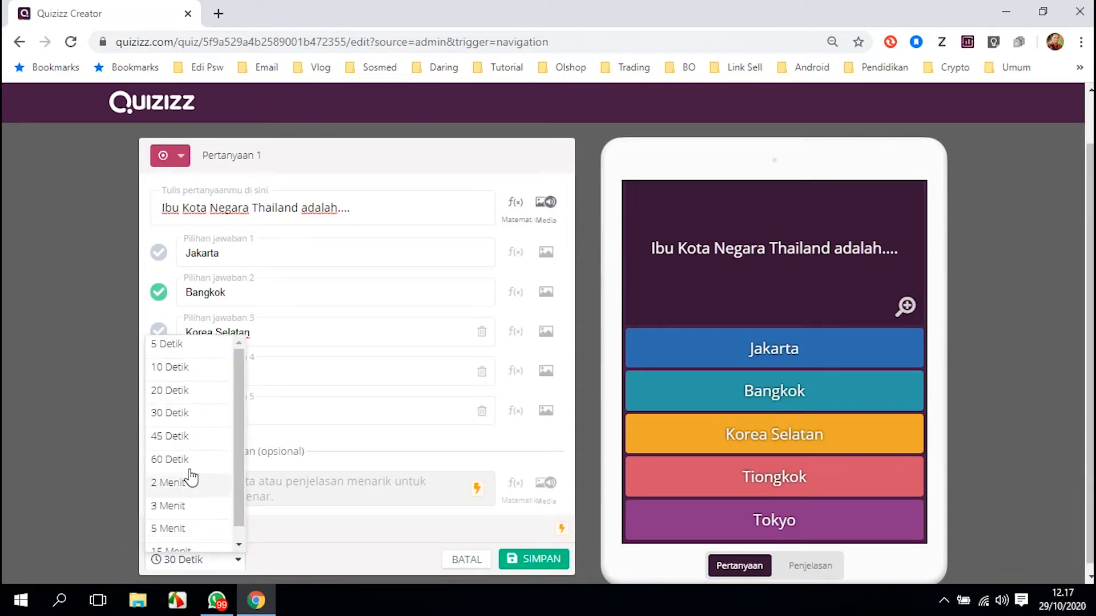
{"action": "left_click", "coordinate": [180, 459]}
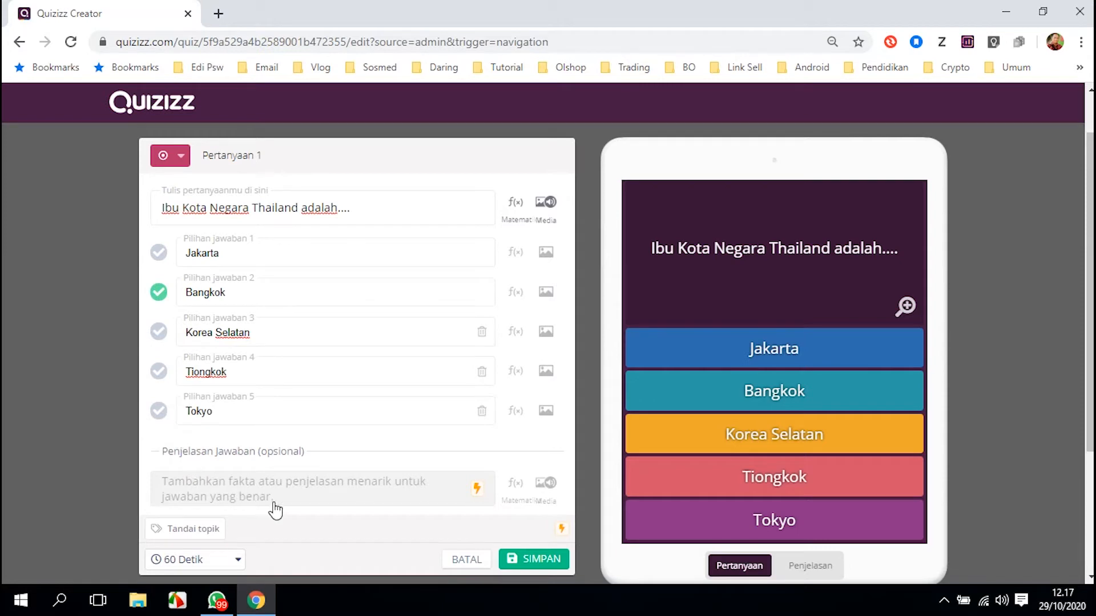
{"action": "left_click", "coordinate": [537, 561]}
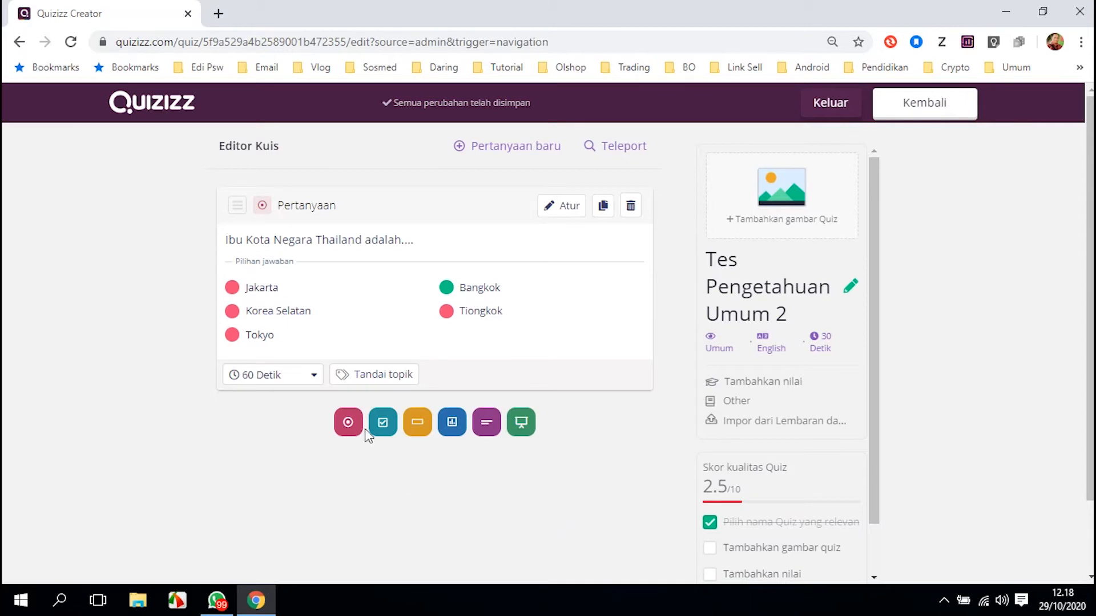
Add a second multiple-choice question with the text "Mamalia adalah jenis hewan yang berkembangbiak dengan cara bertelur."
{"action": "left_click", "coordinate": [345, 417]}
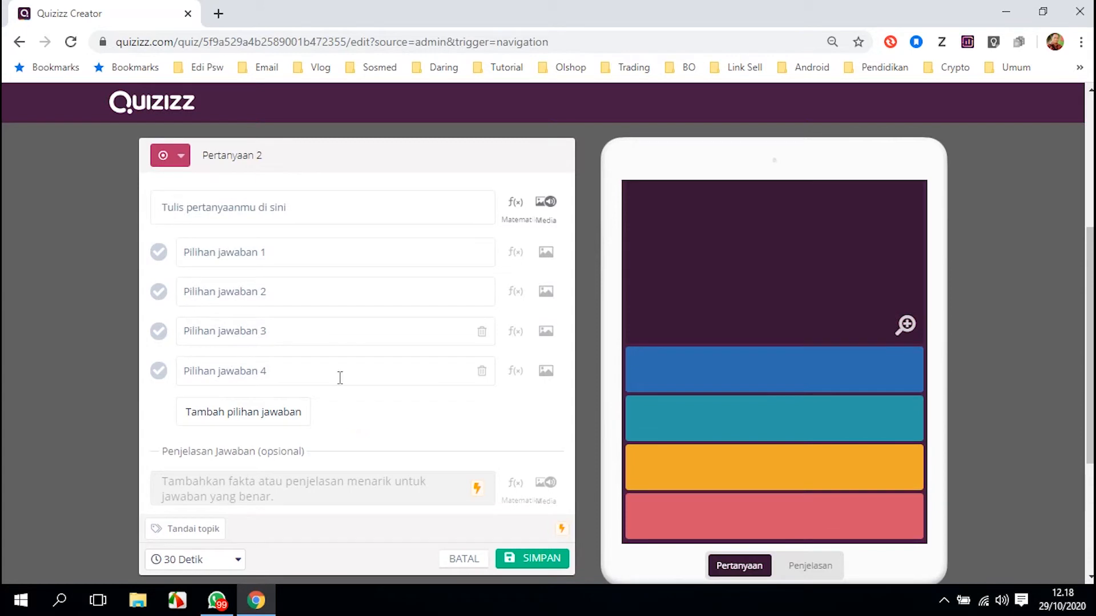
{"action": "left_click", "coordinate": [295, 209]}
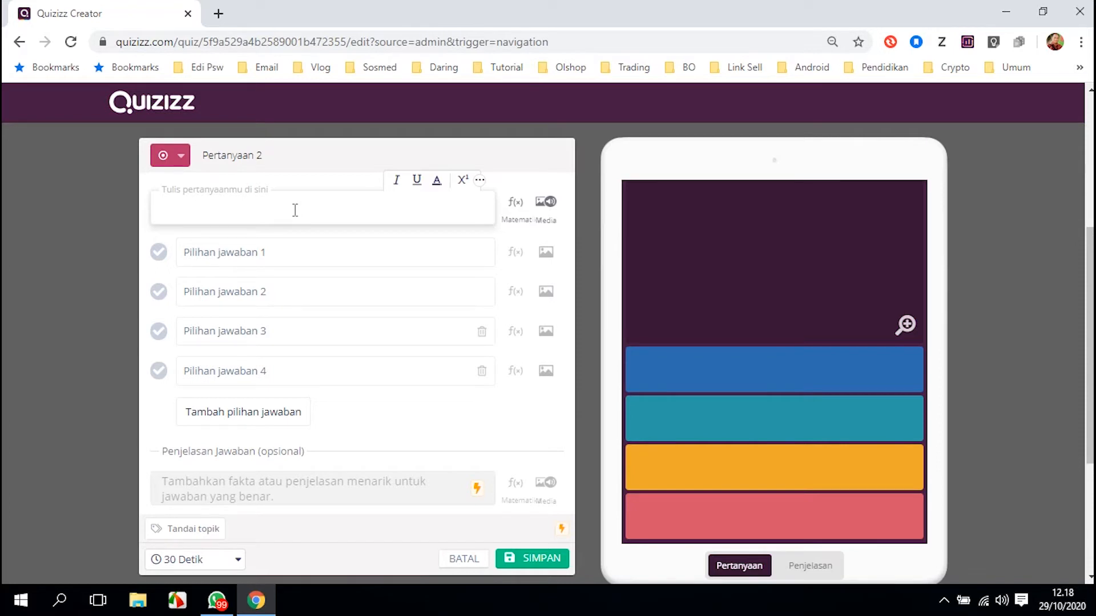
{"action": "type", "text": "Mamalia adal"}
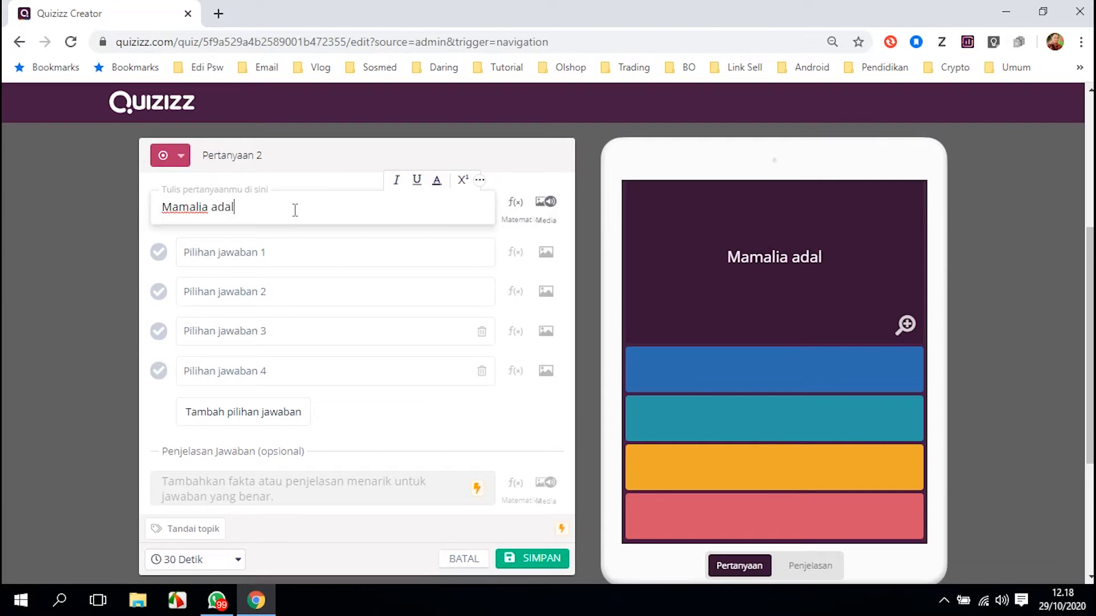
{"action": "type", "text": "ah jenis hew"}
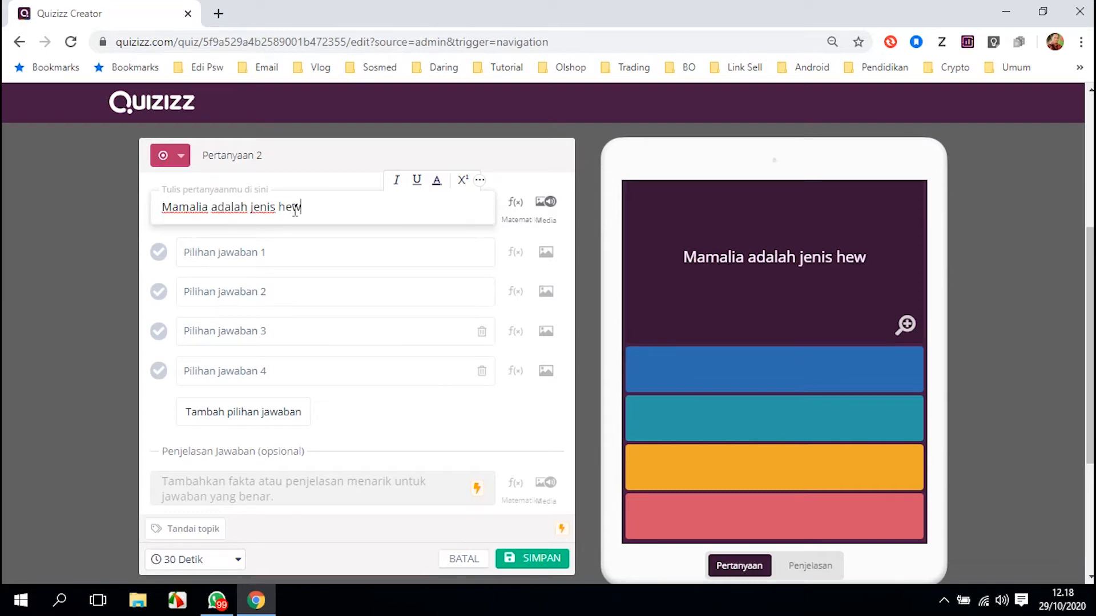
{"action": "type", "text": "an yang berke"}
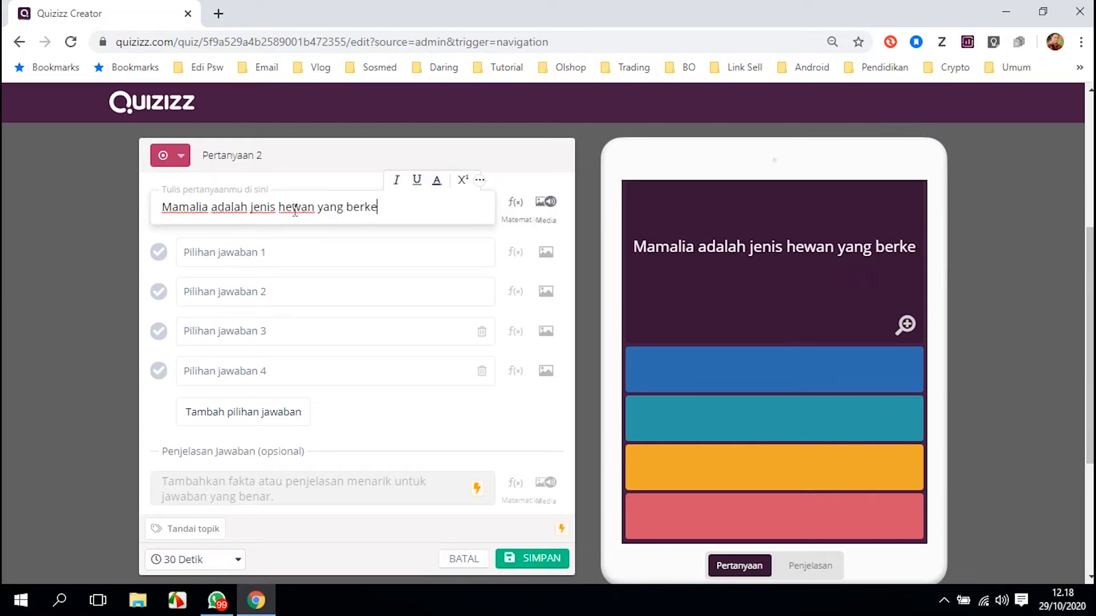
{"action": "type", "text": "mbangbiak deng"}
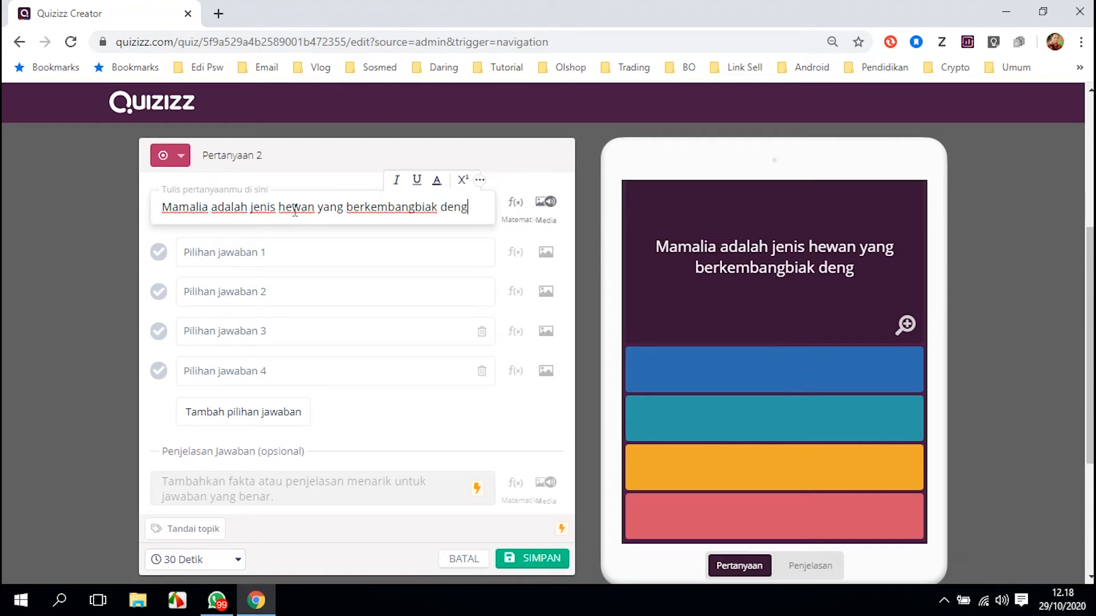
{"action": "type", "text": "an cara bertelur."}
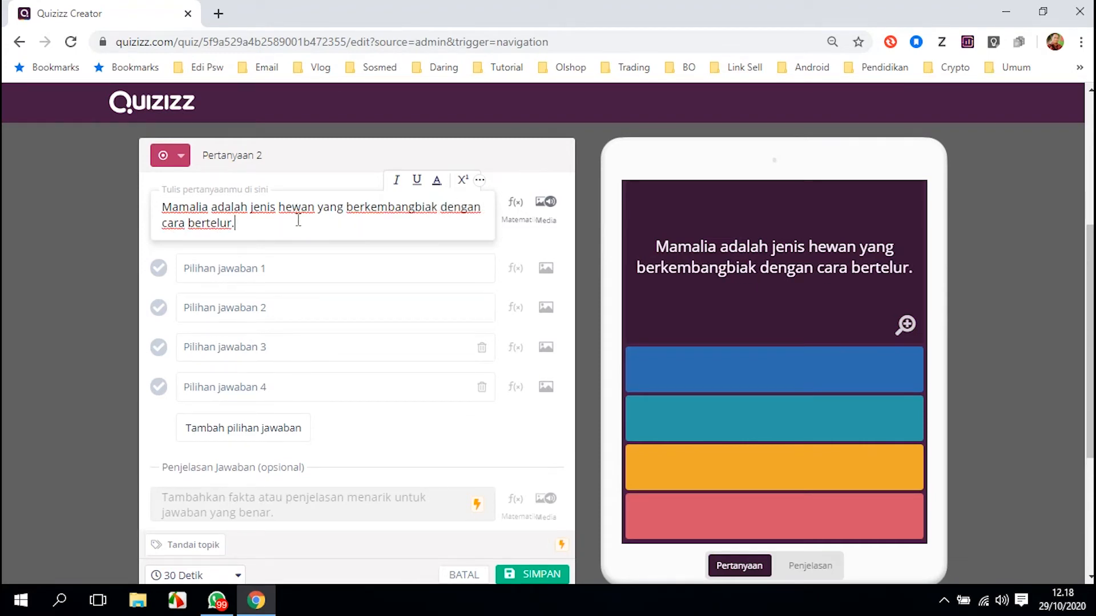
Fill in the first two answer options of the mammal question with Benar and Salah
{"action": "left_click", "coordinate": [305, 264]}
{"action": "type", "text": "Benar"}
{"action": "left_click", "coordinate": [311, 307]}
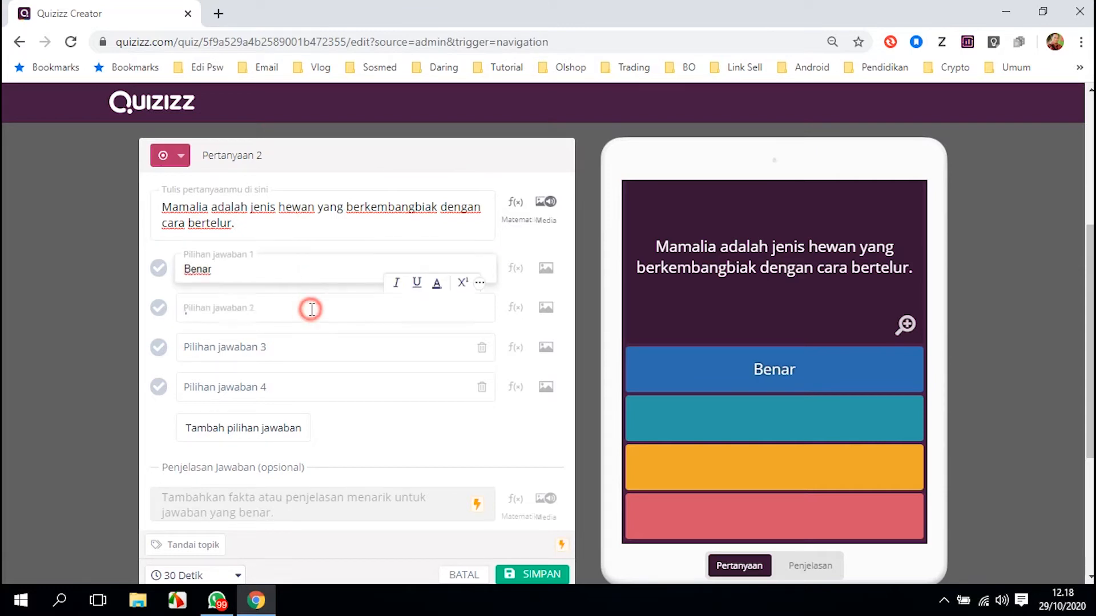
{"action": "type", "text": "Salah"}
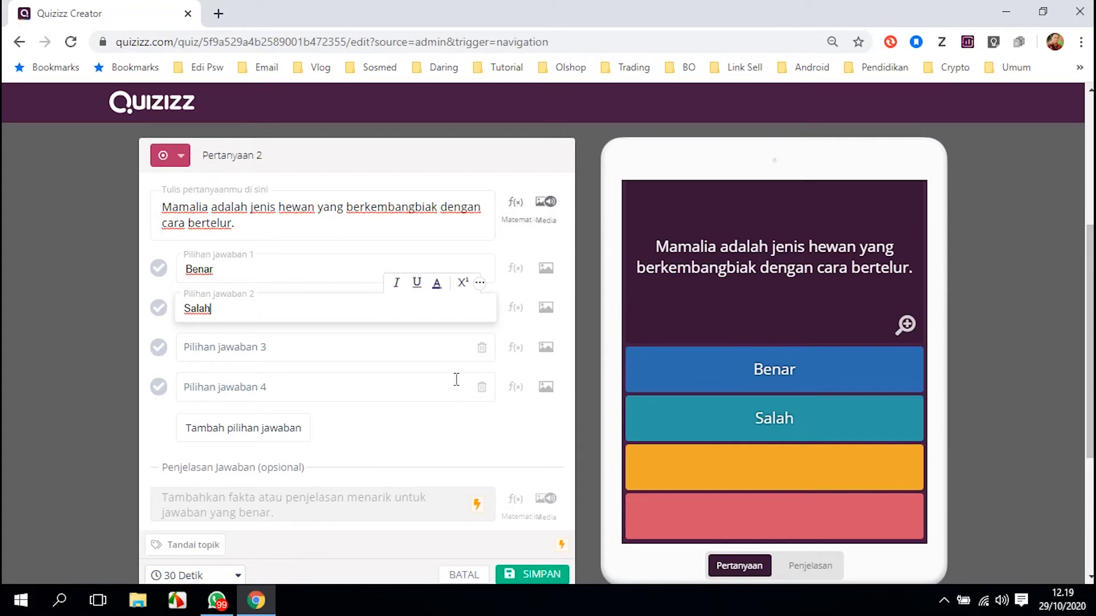
Delete the two empty answer options below Salah
{"action": "left_click", "coordinate": [482, 349]}
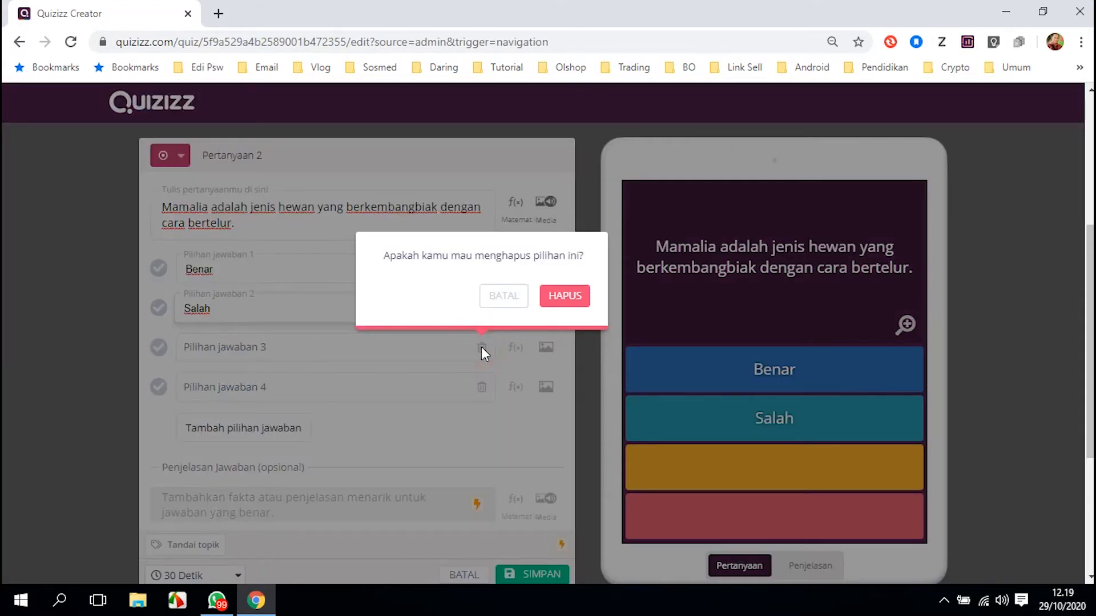
{"action": "left_click", "coordinate": [565, 298]}
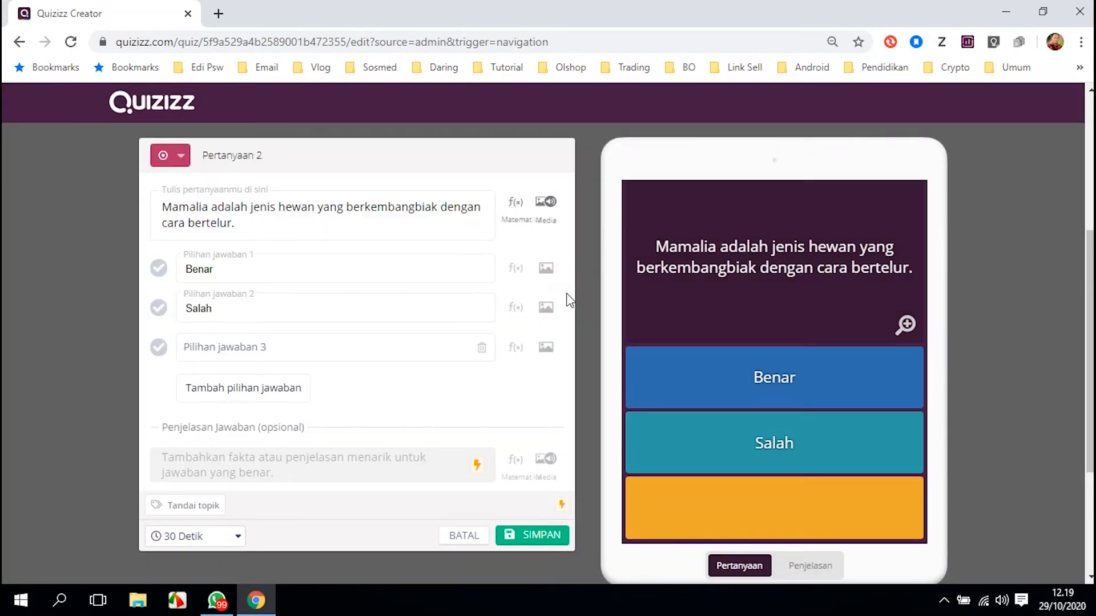
{"action": "left_click", "coordinate": [482, 349]}
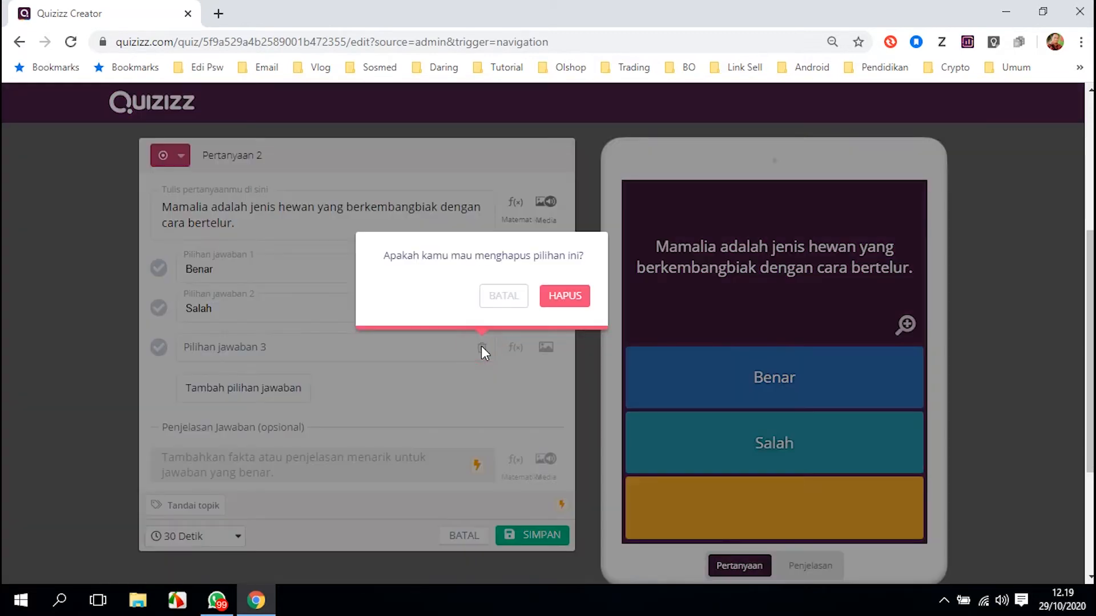
{"action": "left_click", "coordinate": [563, 301]}
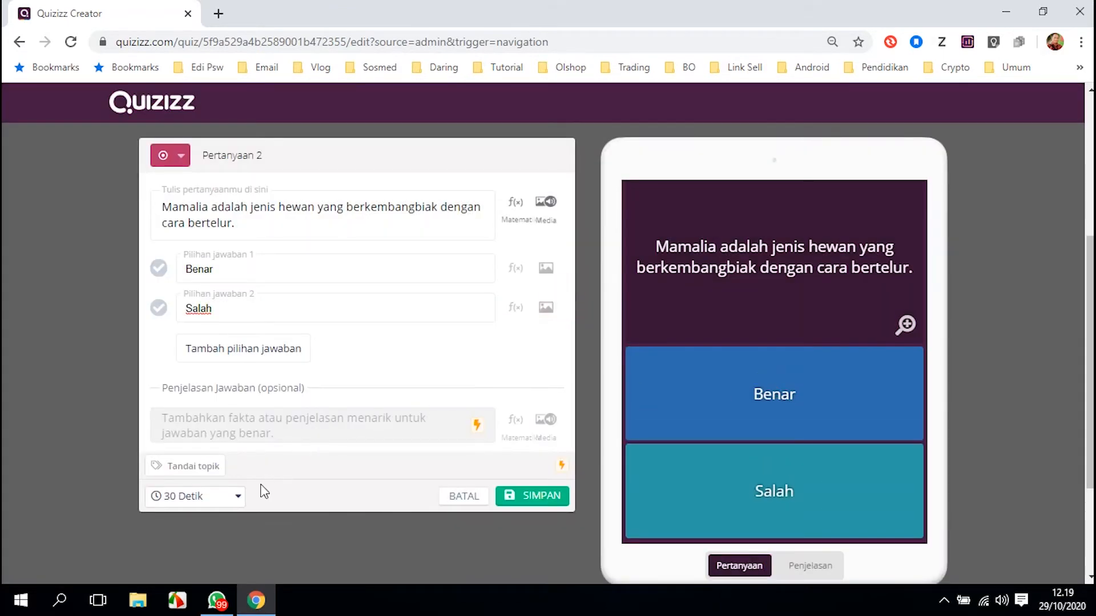
Mark Salah as the correct answer and save the question with a 60-second (60 Detik) time limit
{"action": "left_click", "coordinate": [158, 309]}
{"action": "left_click", "coordinate": [239, 495]}
{"action": "left_click", "coordinate": [195, 396]}
{"action": "left_click", "coordinate": [530, 495]}
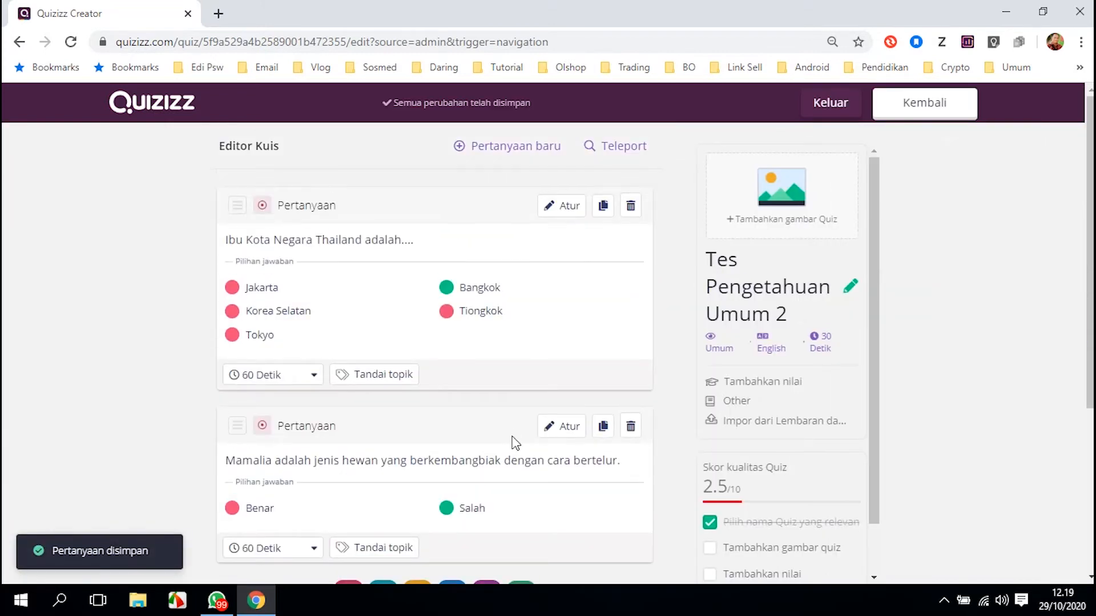
Add a checkbox question with the text "Pilihlah nama-nama kota yang berada di wilayah Provinsi Jawa Barat!"
{"action": "scroll", "coordinate": [514, 436], "scroll_direction": "down", "scroll_amount": 3}
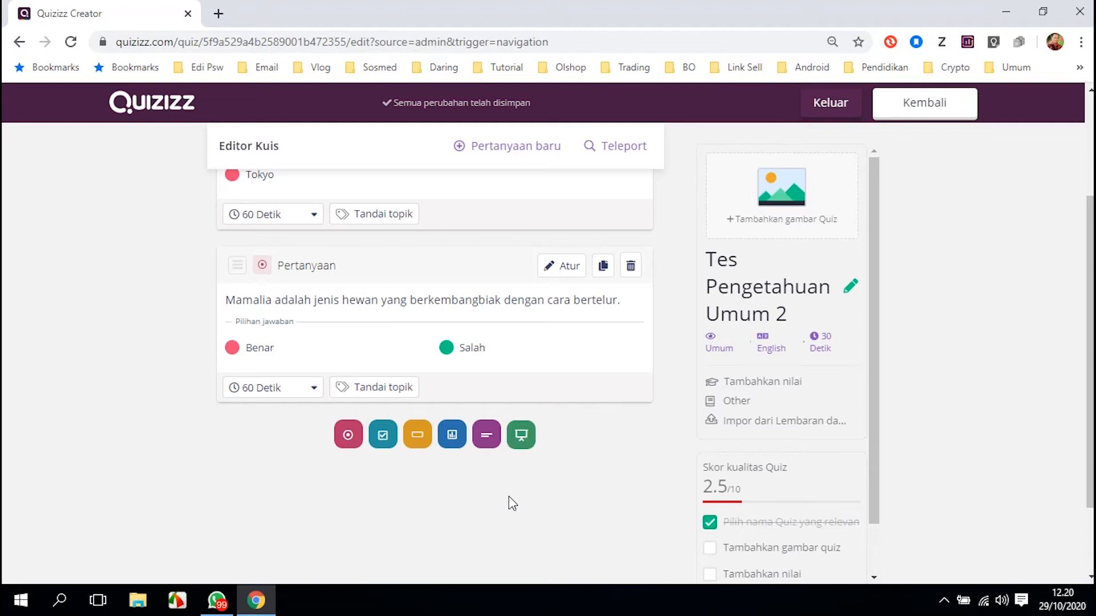
{"action": "left_click", "coordinate": [384, 437]}
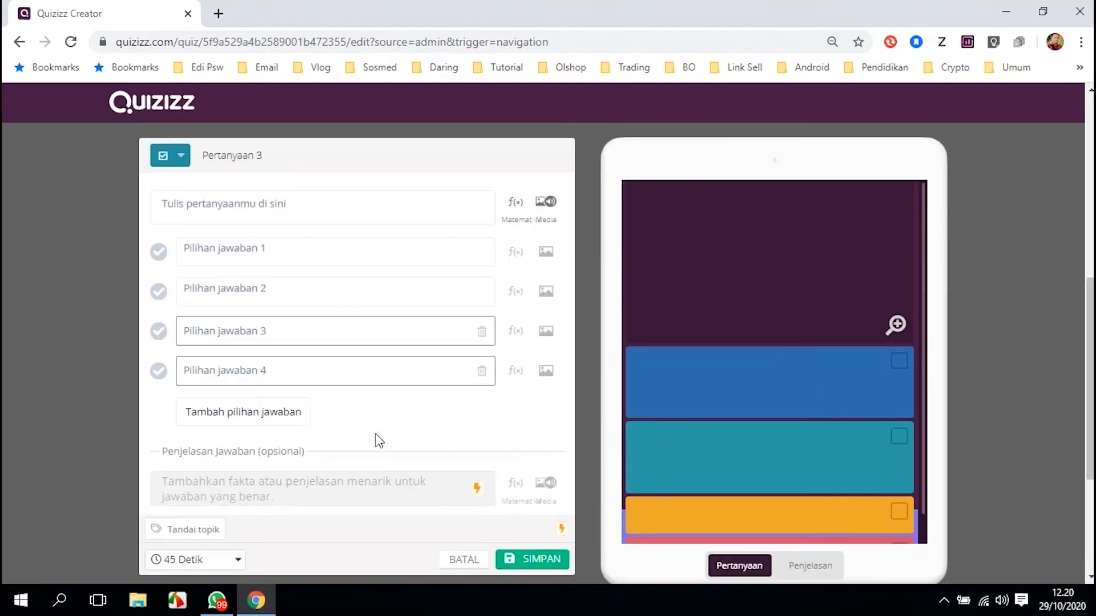
{"action": "left_click", "coordinate": [315, 210]}
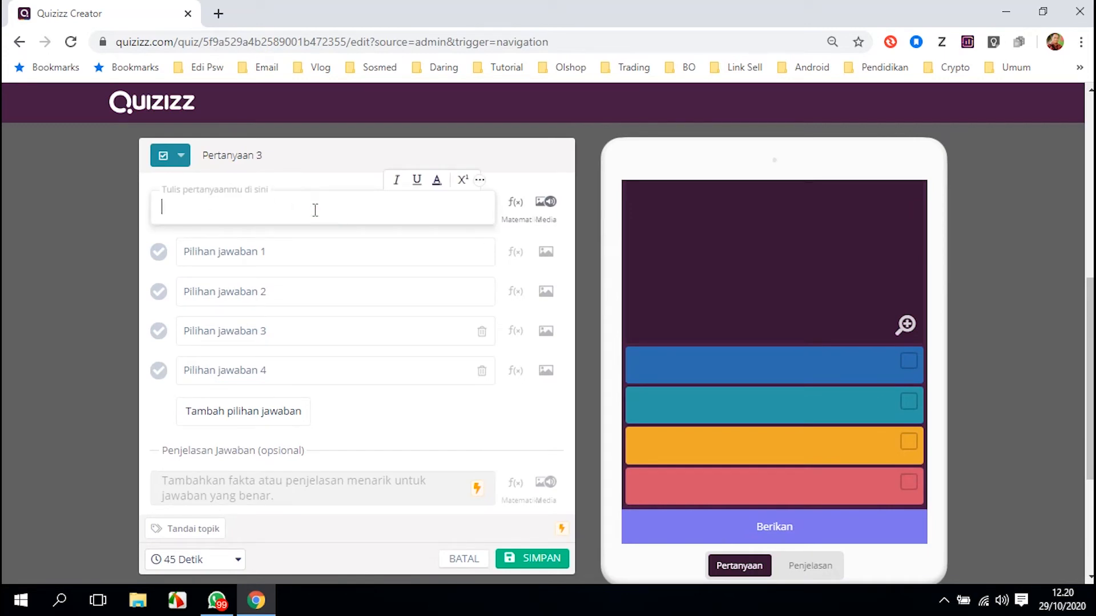
{"action": "type", "text": "Pilihlah nama-nama kota yang berada di wilayah Provinsi Jawa Barat!"}
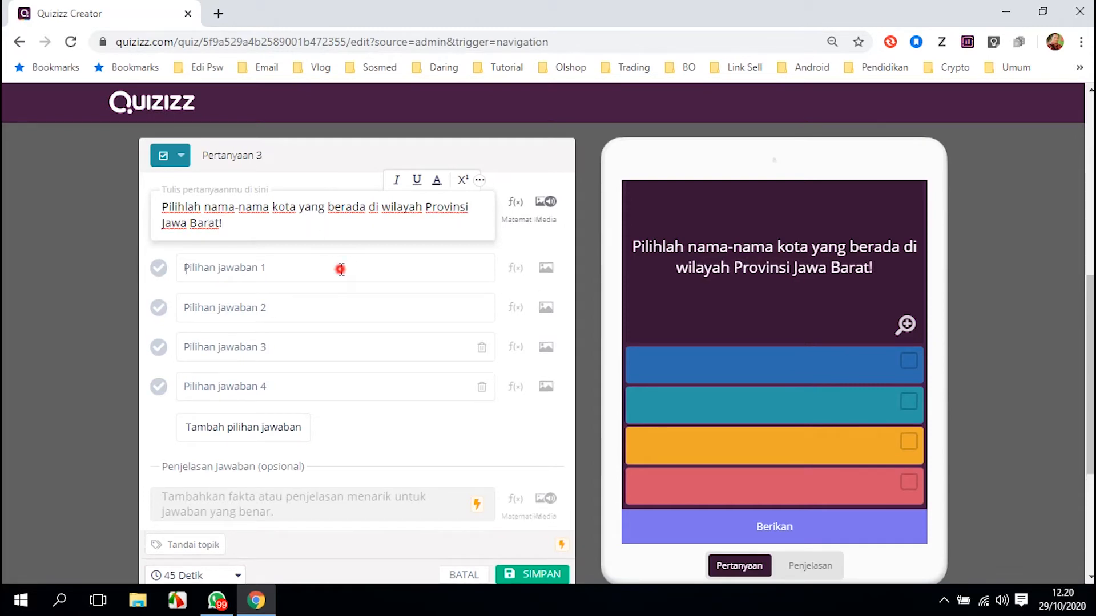
Enter the answer options Malang, Bandung, Garut and Klaten, and add a fifth option, Indramayu
{"action": "left_click", "coordinate": [341, 269]}
{"action": "type", "text": "Malang"}
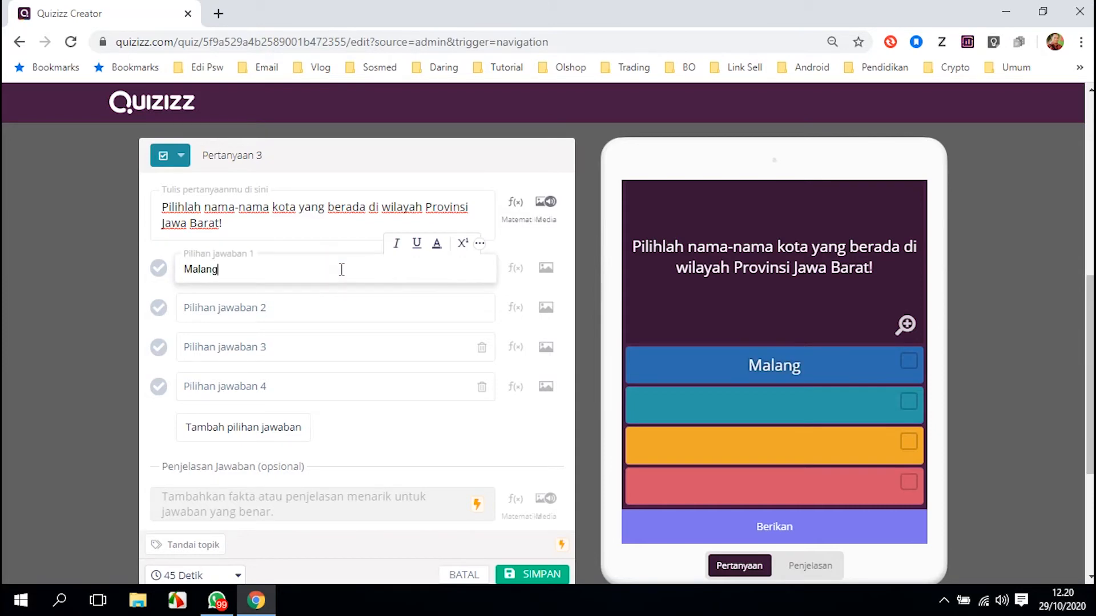
{"action": "left_click", "coordinate": [326, 307]}
{"action": "type", "text": "Bandung"}
{"action": "left_click", "coordinate": [286, 348]}
{"action": "type", "text": "Garut"}
{"action": "left_click", "coordinate": [287, 397]}
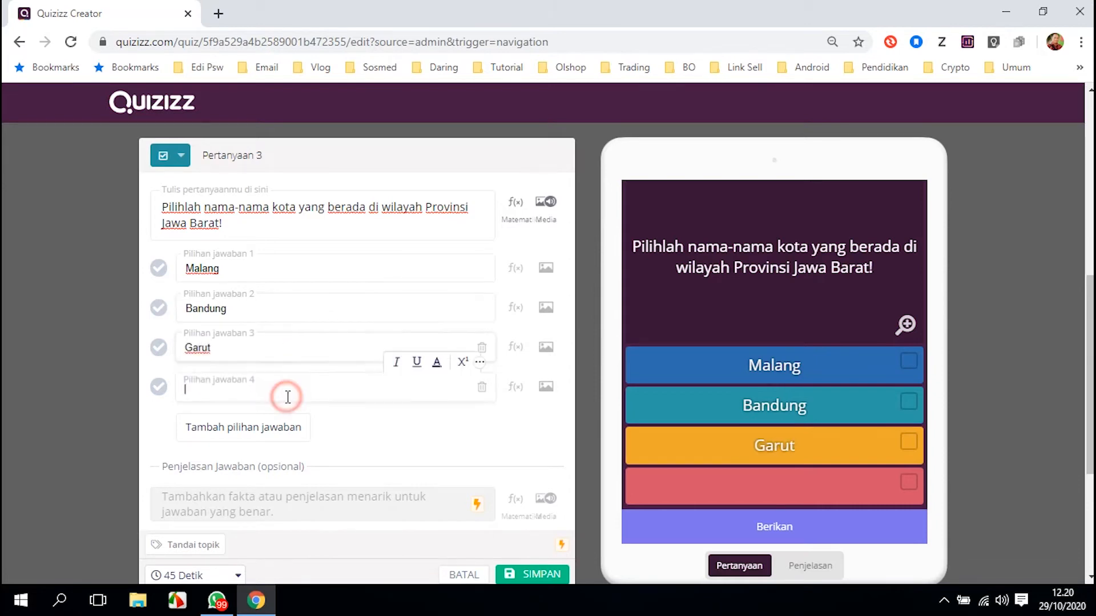
{"action": "type", "text": "Klaten"}
{"action": "left_click", "coordinate": [281, 432]}
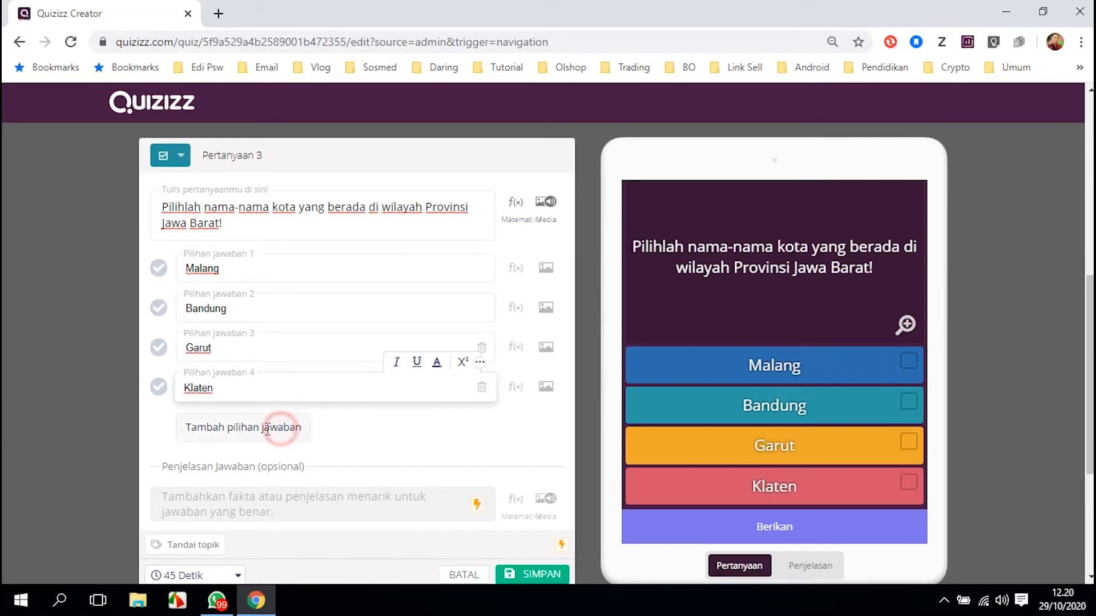
{"action": "type", "text": "Indramayu"}
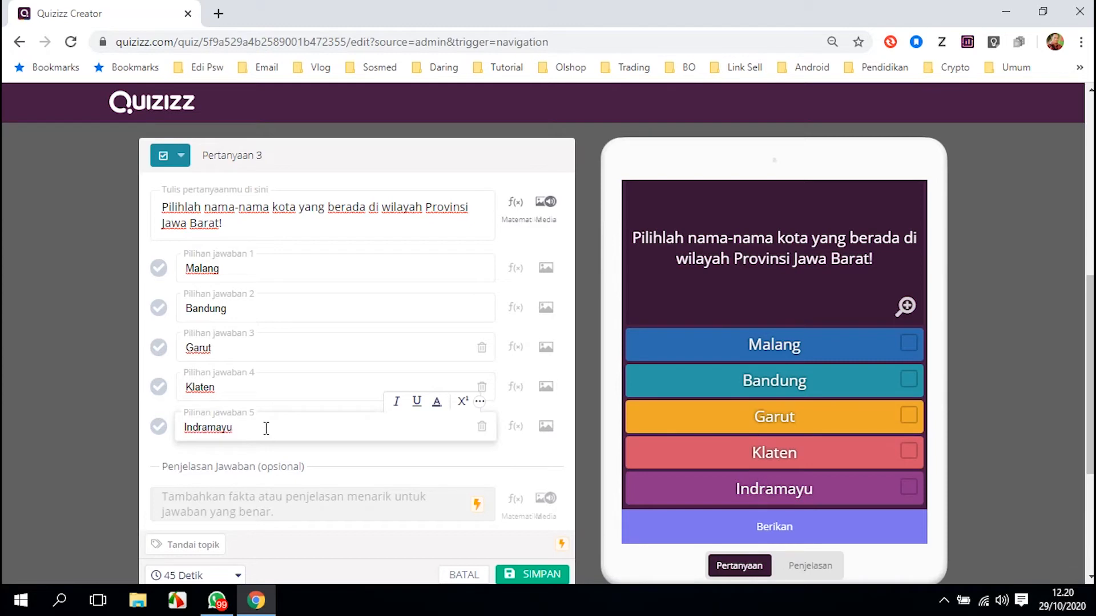
Mark Bandung, Garut and Indramayu as the correct answers of the Jawa Barat question
{"action": "left_click", "coordinate": [159, 308]}
{"action": "left_click", "coordinate": [163, 347]}
{"action": "left_click", "coordinate": [157, 427]}
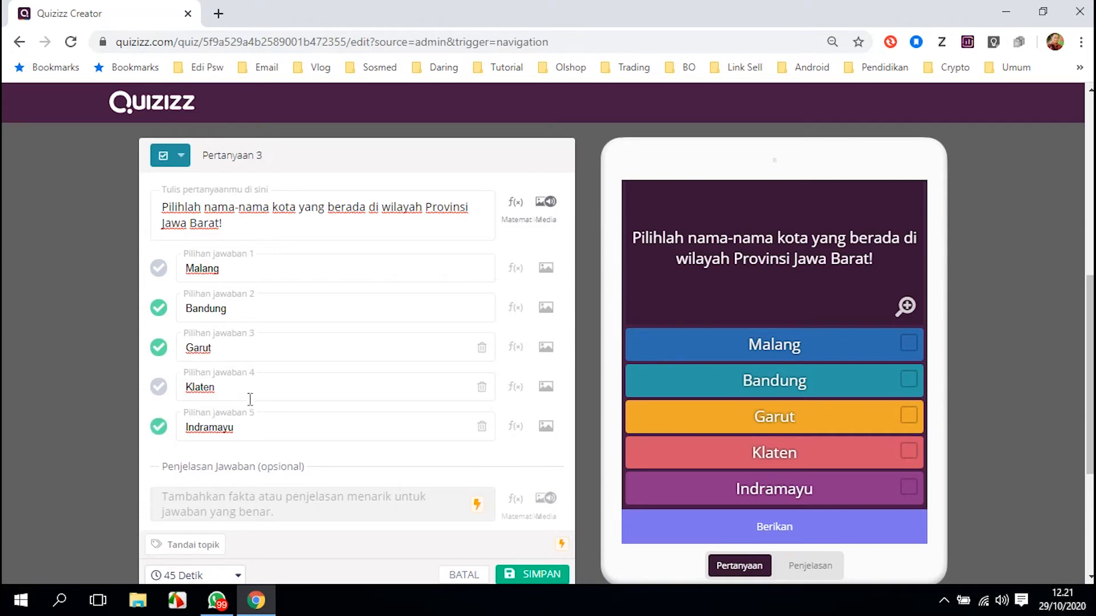
{"action": "left_click", "coordinate": [232, 424]}
Set the checkbox question's time limit to 60 seconds (60 Detik) and save the question
{"action": "scroll", "coordinate": [247, 435], "scroll_direction": "down", "scroll_amount": 2}
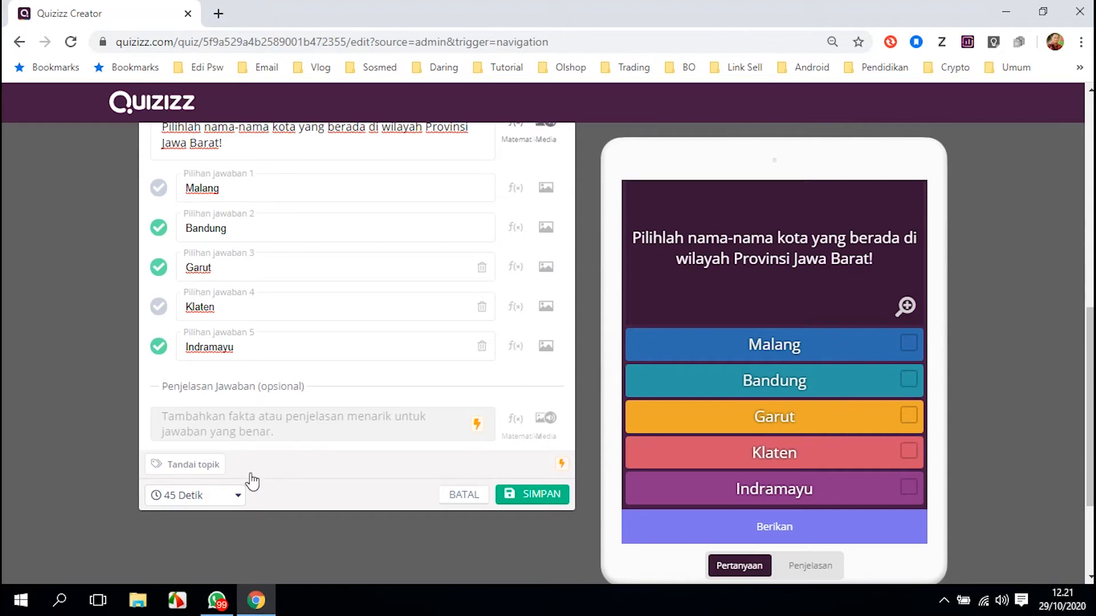
{"action": "left_click", "coordinate": [235, 492]}
{"action": "left_click", "coordinate": [186, 391]}
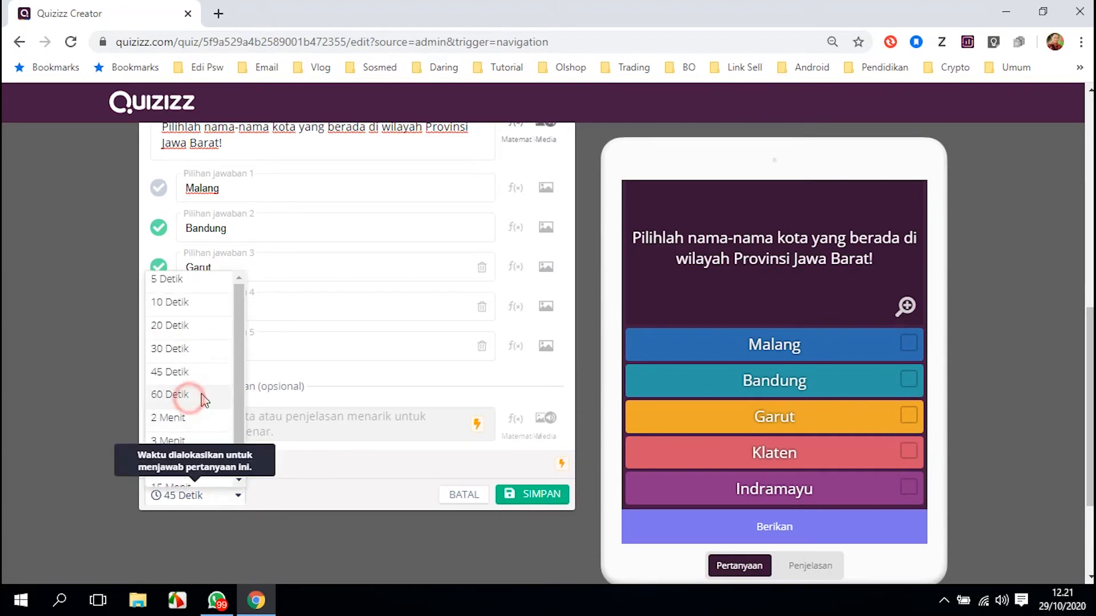
{"action": "left_click", "coordinate": [522, 494]}
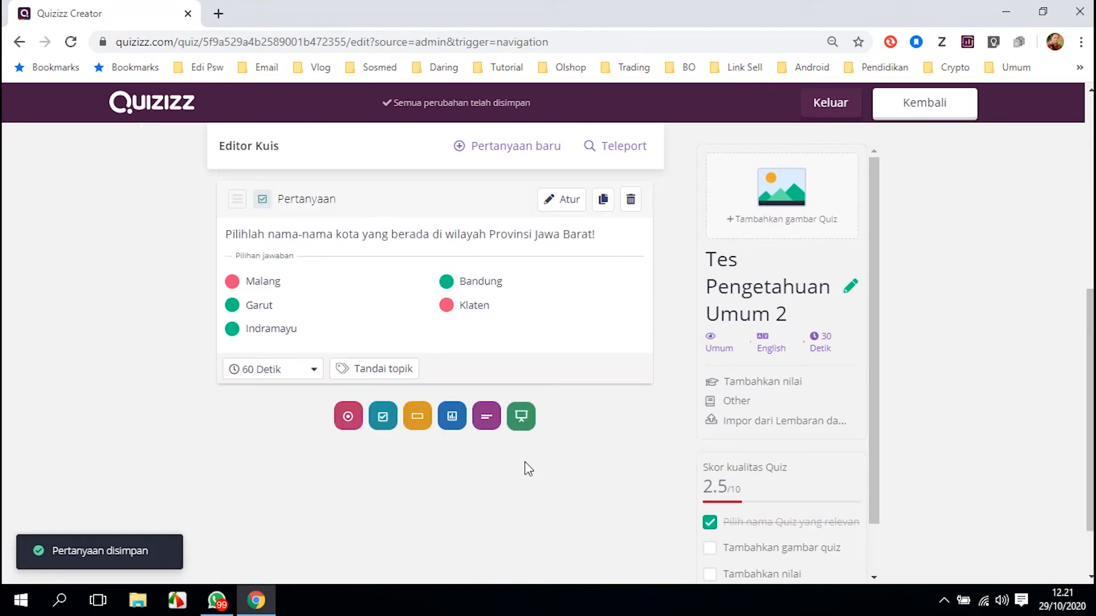
Add a fill-in-the-blank question with the text "Presiden Pertama Negara Republik Indonesia adalah...."
{"action": "scroll", "coordinate": [525, 461], "scroll_direction": "up", "scroll_amount": 4}
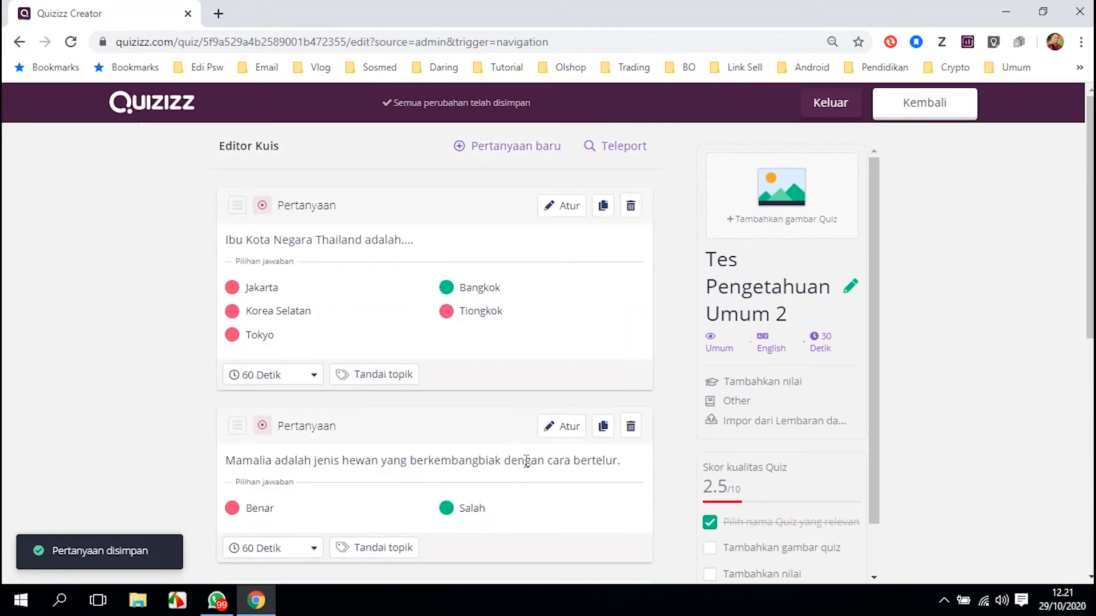
{"action": "scroll", "coordinate": [525, 461], "scroll_direction": "down", "scroll_amount": 6}
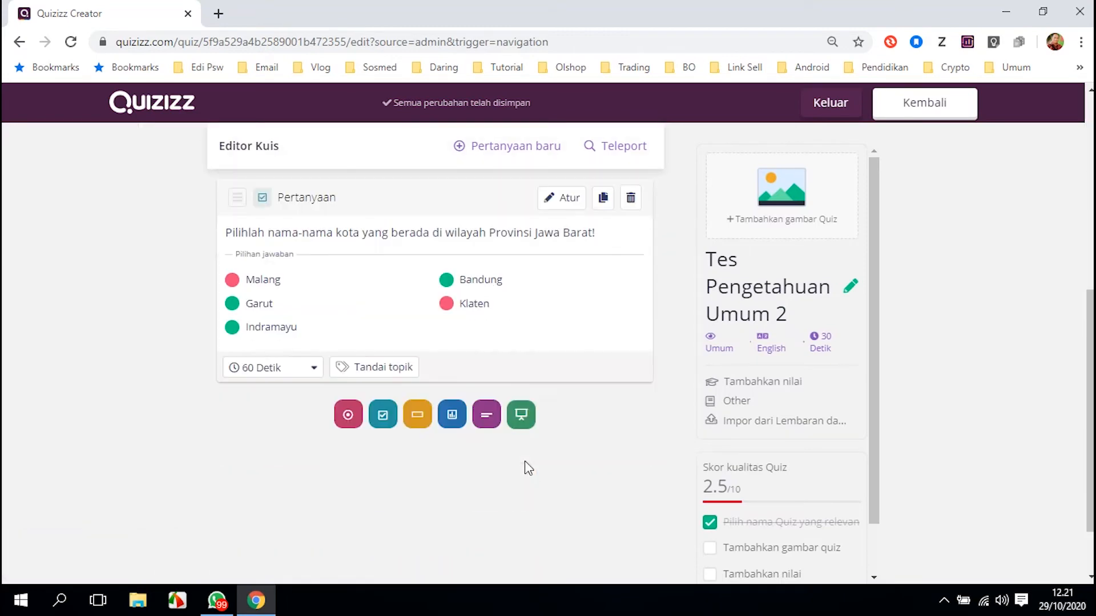
{"action": "scroll", "coordinate": [525, 461], "scroll_direction": "up", "scroll_amount": 2}
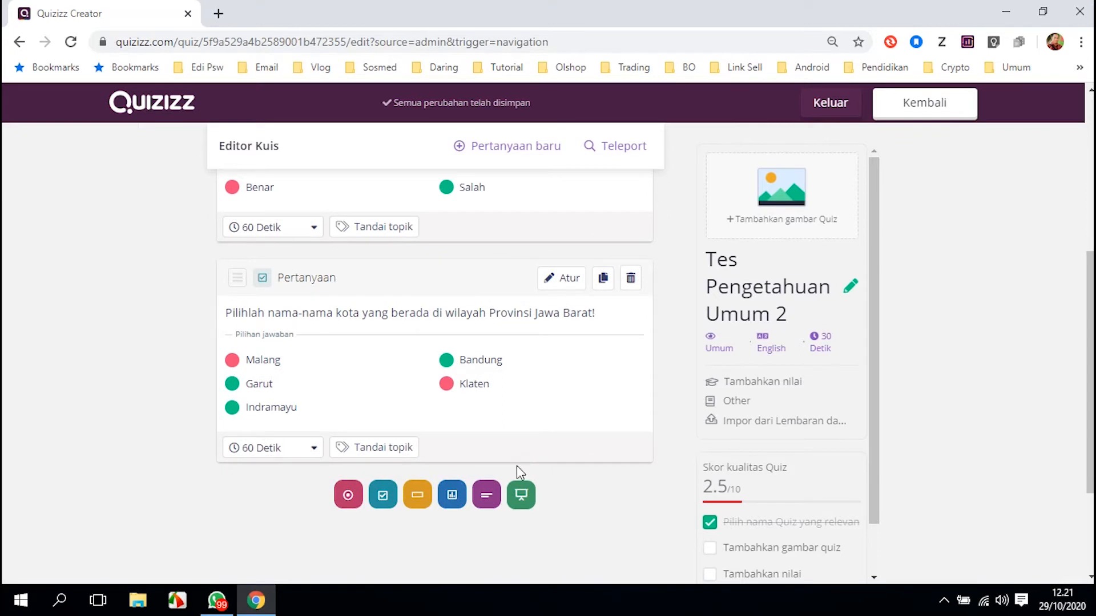
{"action": "left_click", "coordinate": [418, 494]}
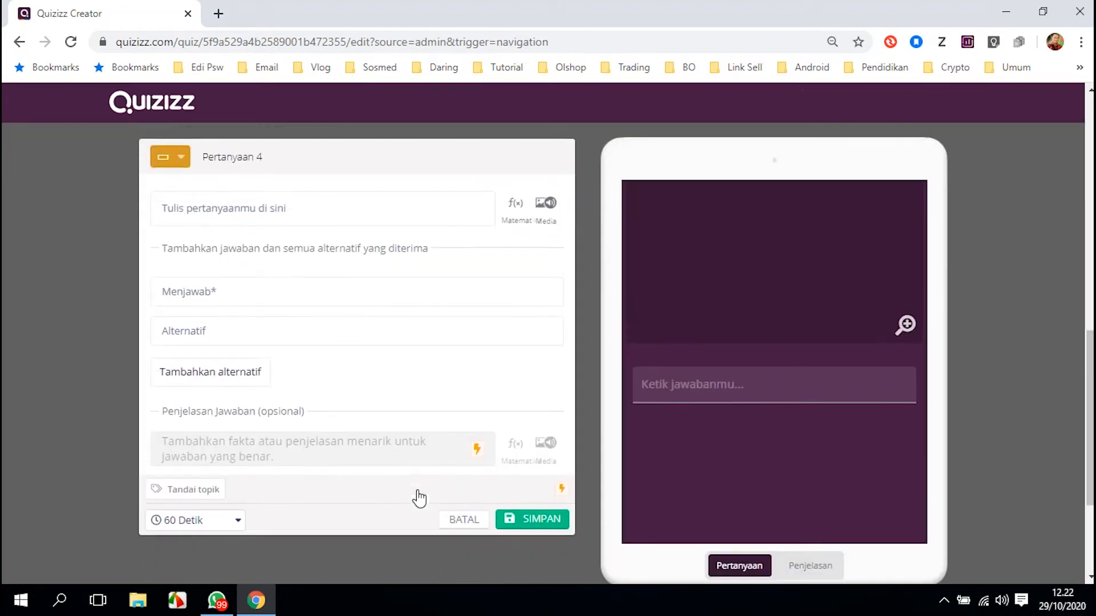
{"action": "left_click", "coordinate": [259, 207]}
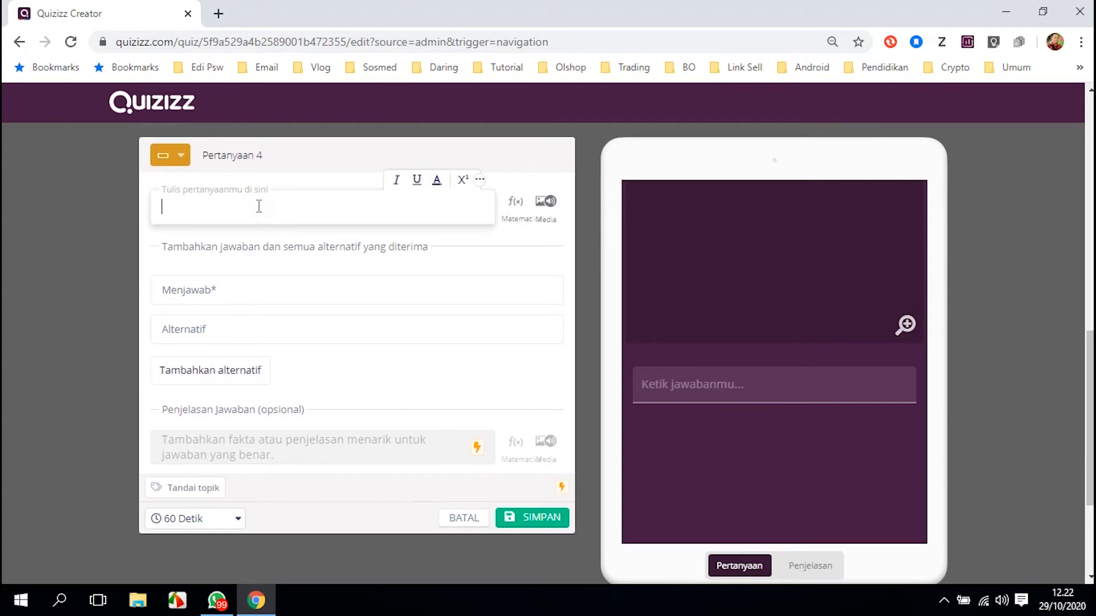
{"action": "type", "text": "Presiden "}
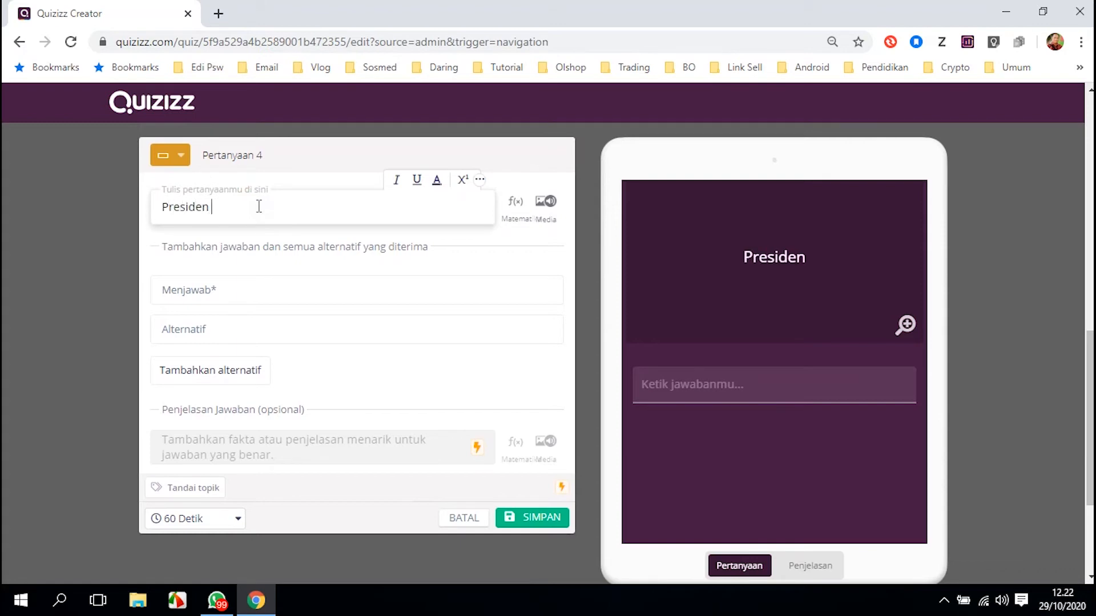
{"action": "type", "text": "Pertma"}
{"action": "key", "text": "BackSpace"}
{"action": "key", "text": "BackSpace"}
{"action": "type", "text": "ama Negara "}
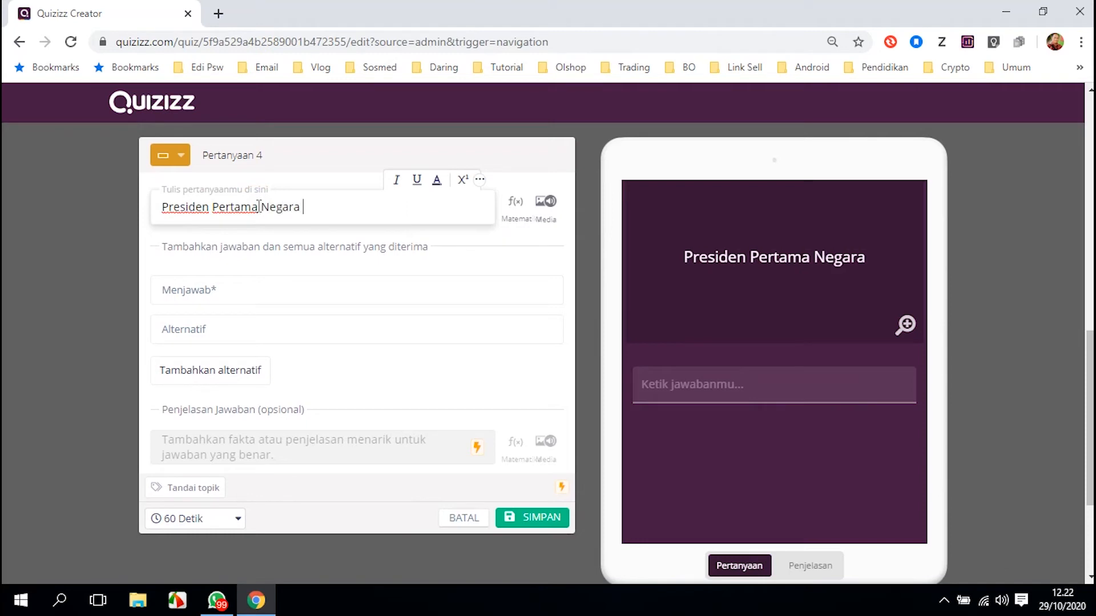
{"action": "type", "text": "Republic Indo"}
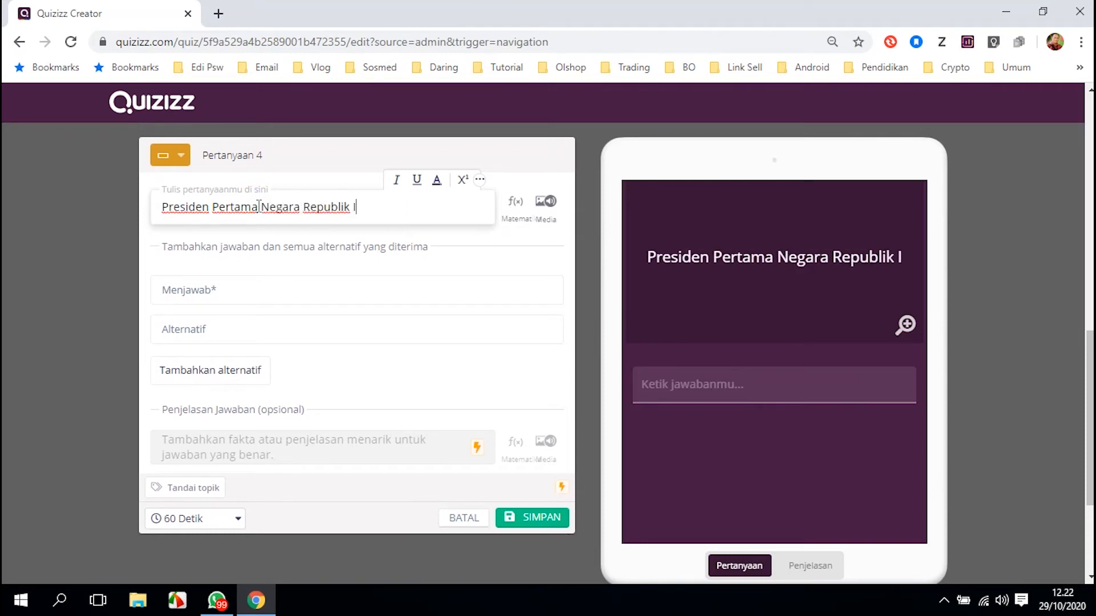
{"action": "type", "text": "nesia adalah"}
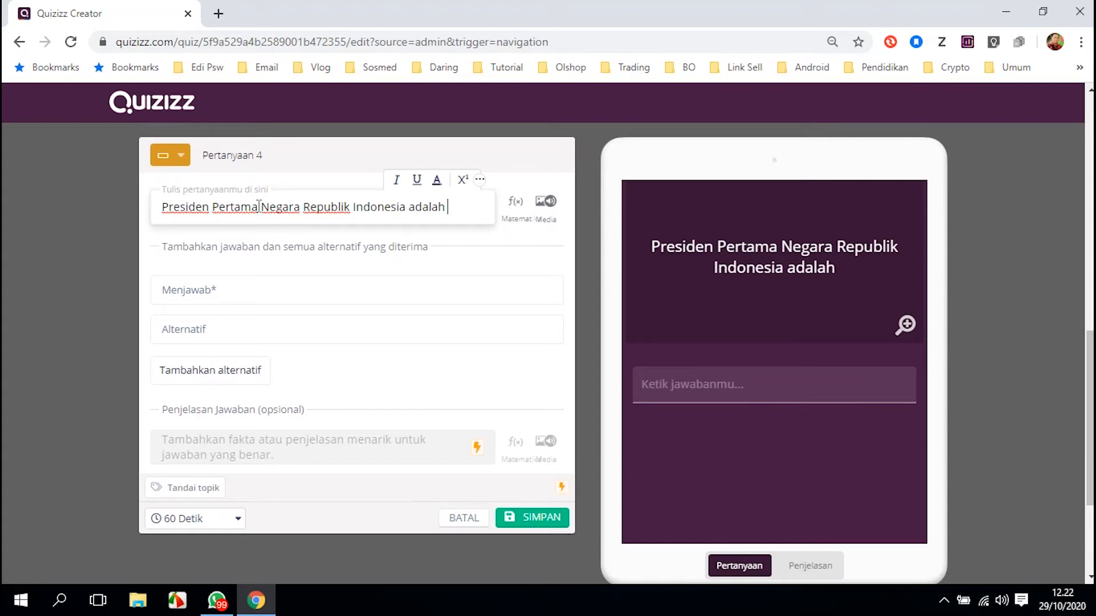
{"action": "key", "text": "BackSpace"}
{"action": "type", "text": "...."}
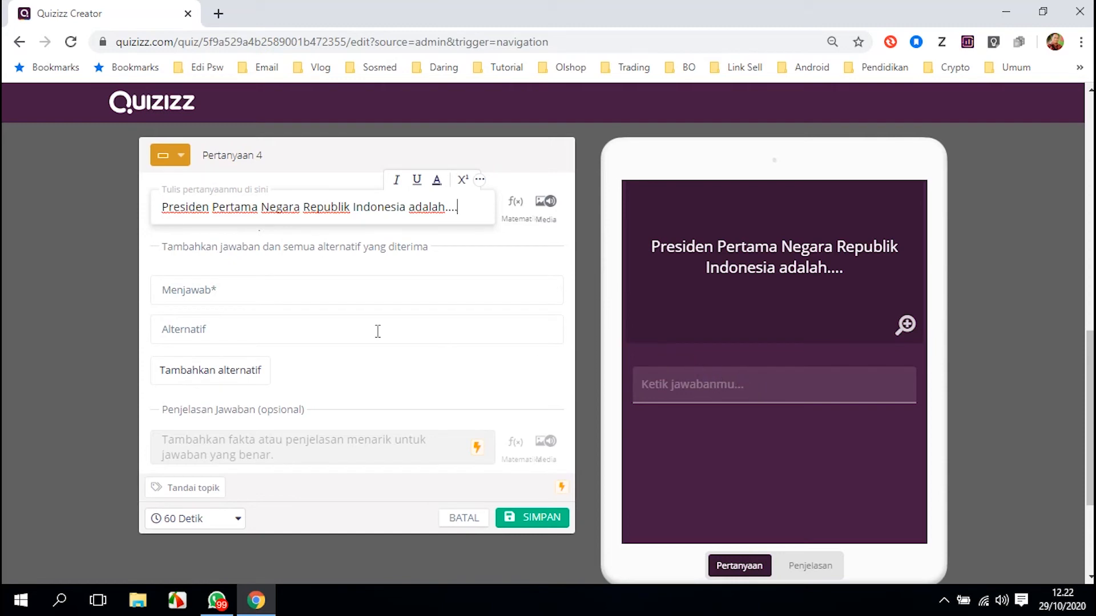
Enter Soekarno as the answer to the president question and Bung Karno as its first accepted alternative
{"action": "left_click", "coordinate": [285, 292]}
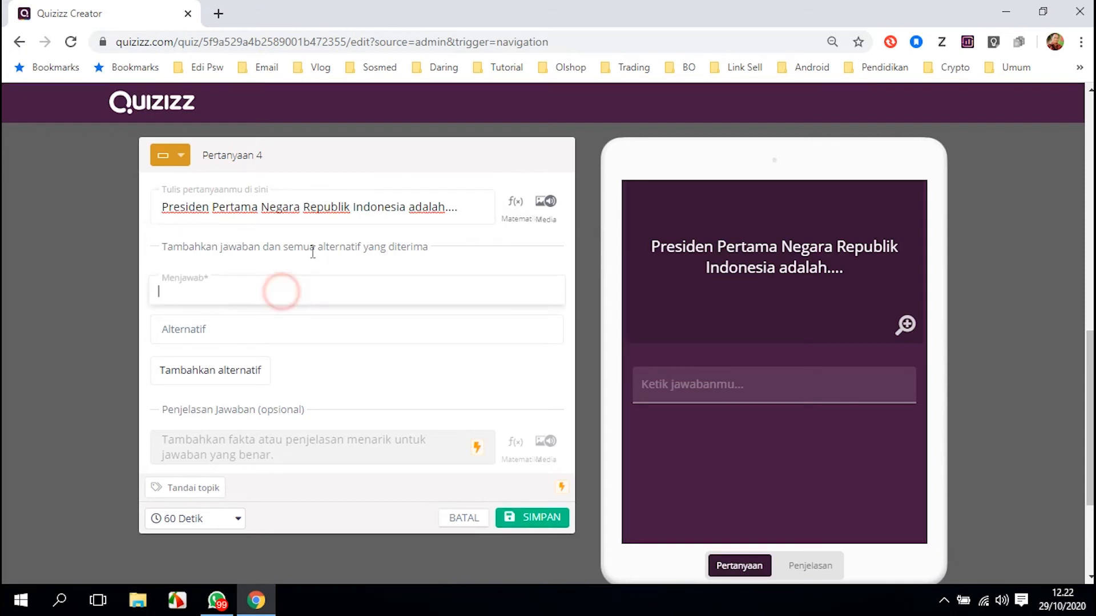
{"action": "type", "text": "Soekarno"}
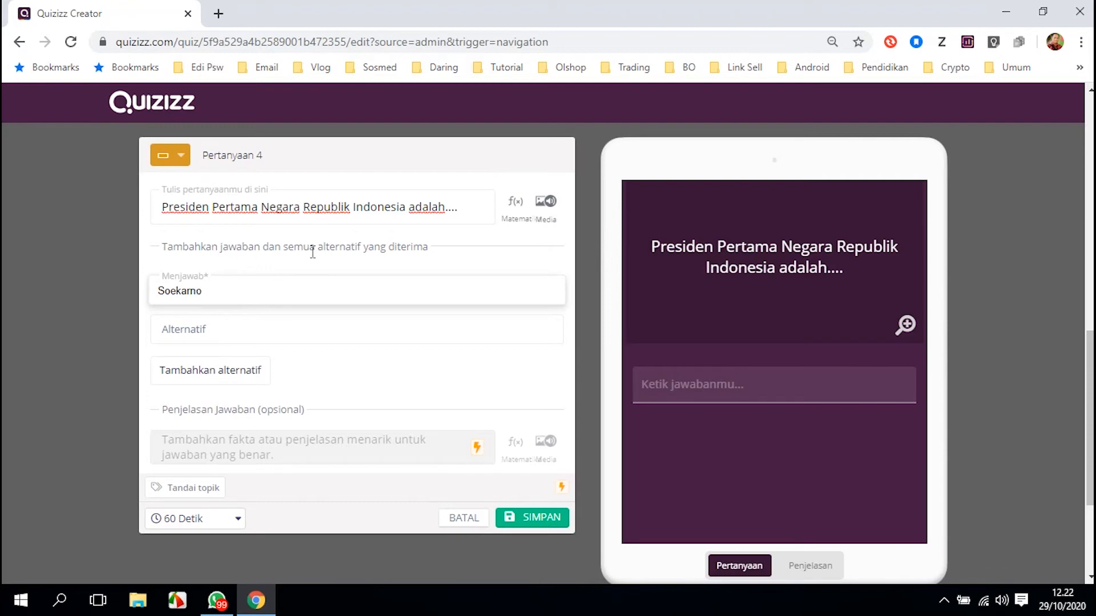
{"action": "left_click", "coordinate": [278, 337]}
{"action": "type", "text": "Bu"}
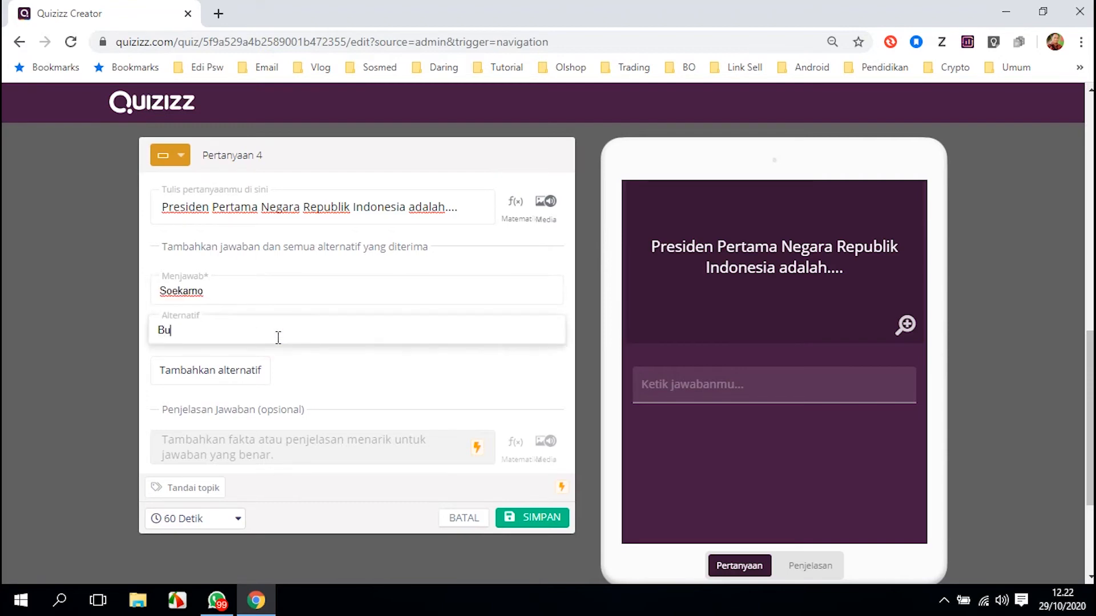
{"action": "type", "text": "ng Karno"}
Add "Ir. Soekarno" and "Ir Soekarno" as two further accepted alternatives for the president question
{"action": "left_click", "coordinate": [258, 365]}
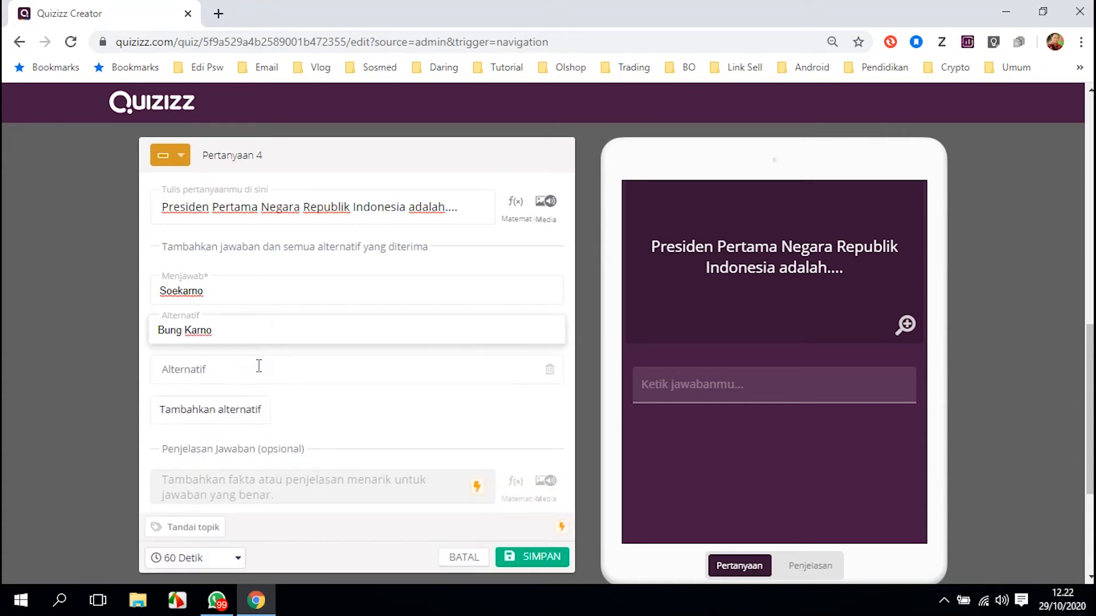
{"action": "left_click", "coordinate": [259, 366]}
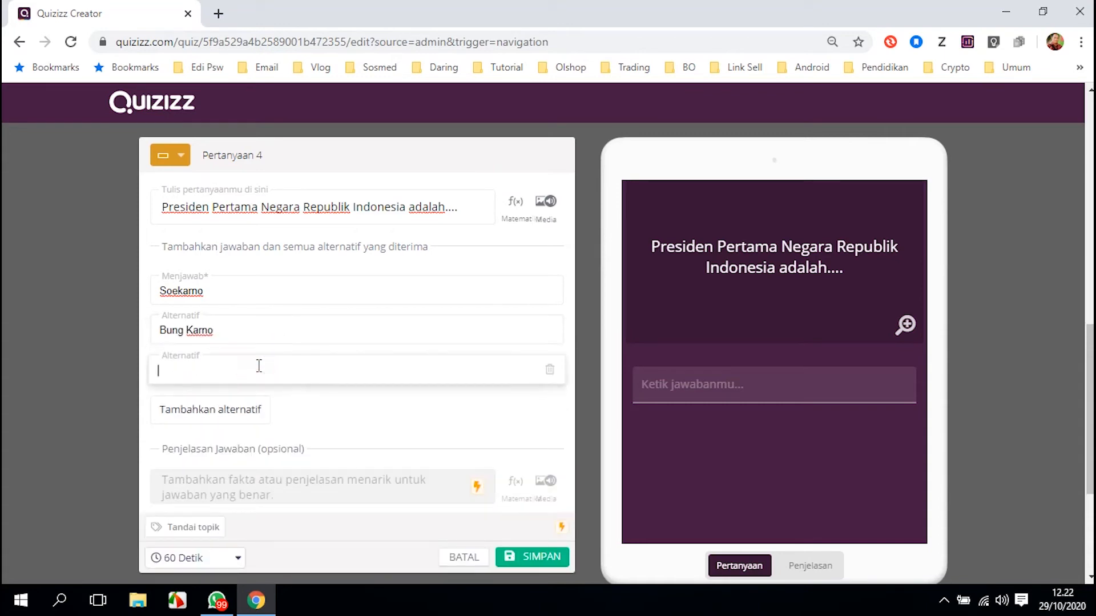
{"action": "type", "text": "Ir. Soekarno"}
{"action": "left_click", "coordinate": [250, 409]}
{"action": "left_click", "coordinate": [245, 410]}
{"action": "type", "text": "Ir Soekarn"}
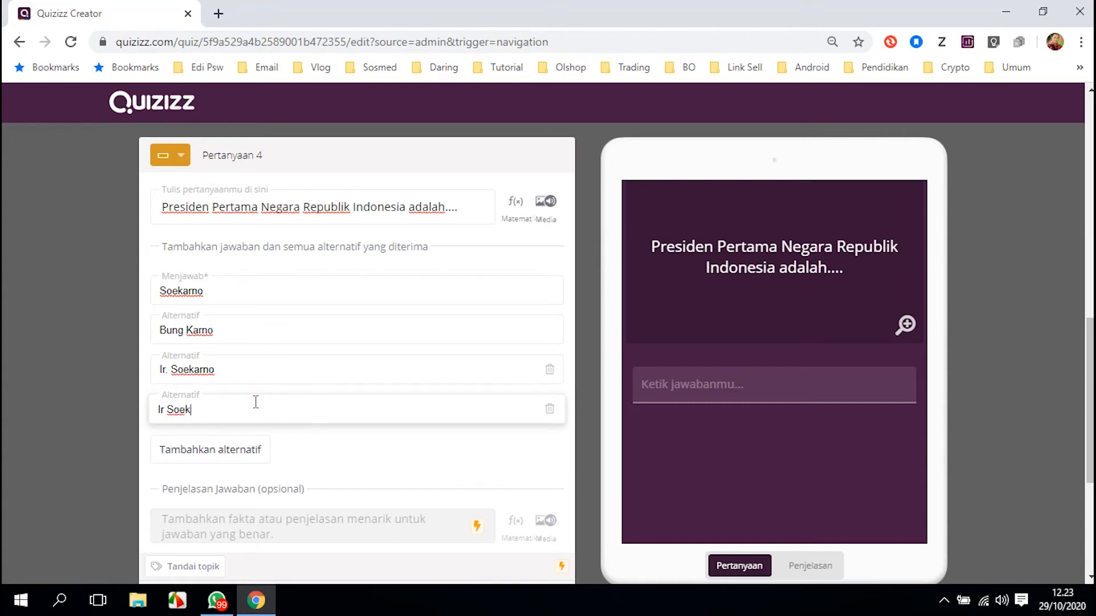
{"action": "type", "text": "o"}
Set the president question's time limit to 60 seconds (60 Detik) and save the question
{"action": "scroll", "coordinate": [272, 454], "scroll_direction": "down", "scroll_amount": 3}
{"action": "left_click", "coordinate": [194, 437]}
{"action": "left_click", "coordinate": [194, 337]}
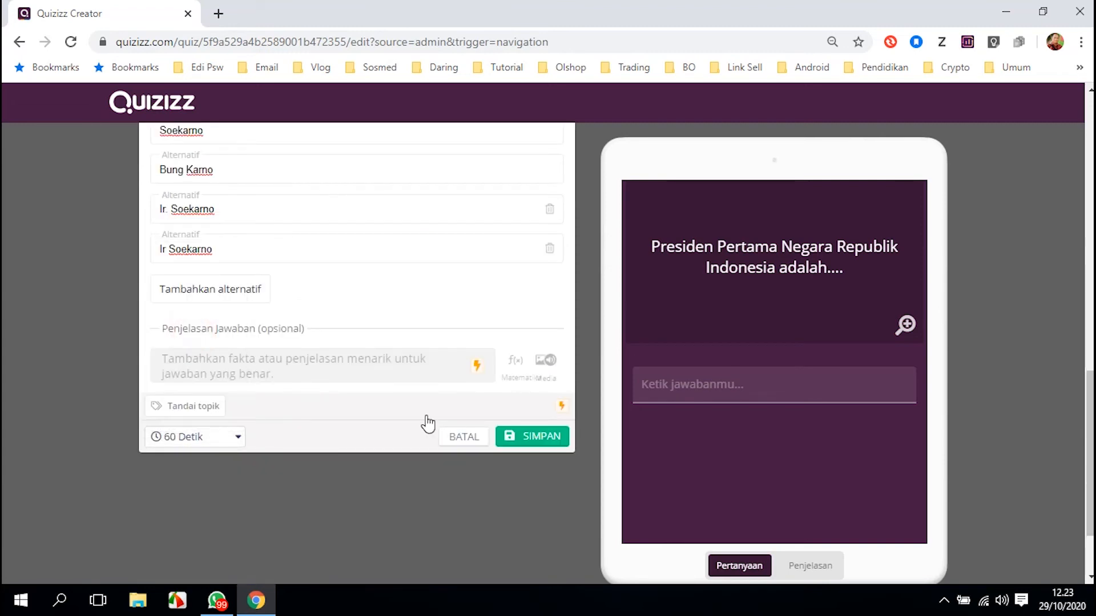
{"action": "left_click", "coordinate": [526, 437]}
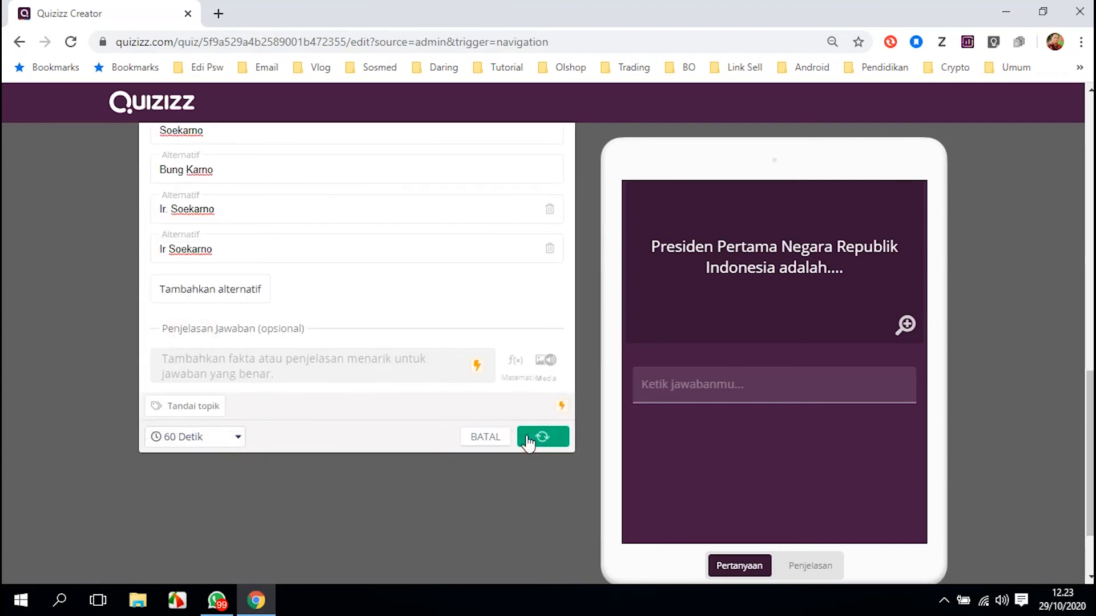
{"action": "scroll", "coordinate": [463, 392], "scroll_direction": "up", "scroll_amount": 2}
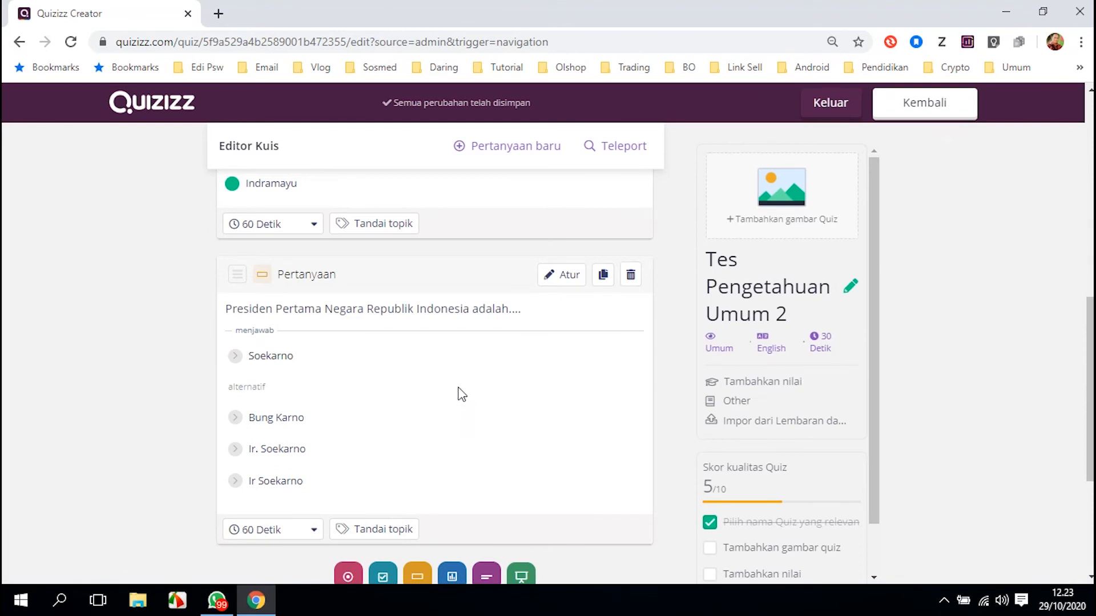
Add an open-ended question with the text "Jelaskan yang dimaksud dengan teks deskripsi!"
{"action": "scroll", "coordinate": [459, 389], "scroll_direction": "down", "scroll_amount": 1}
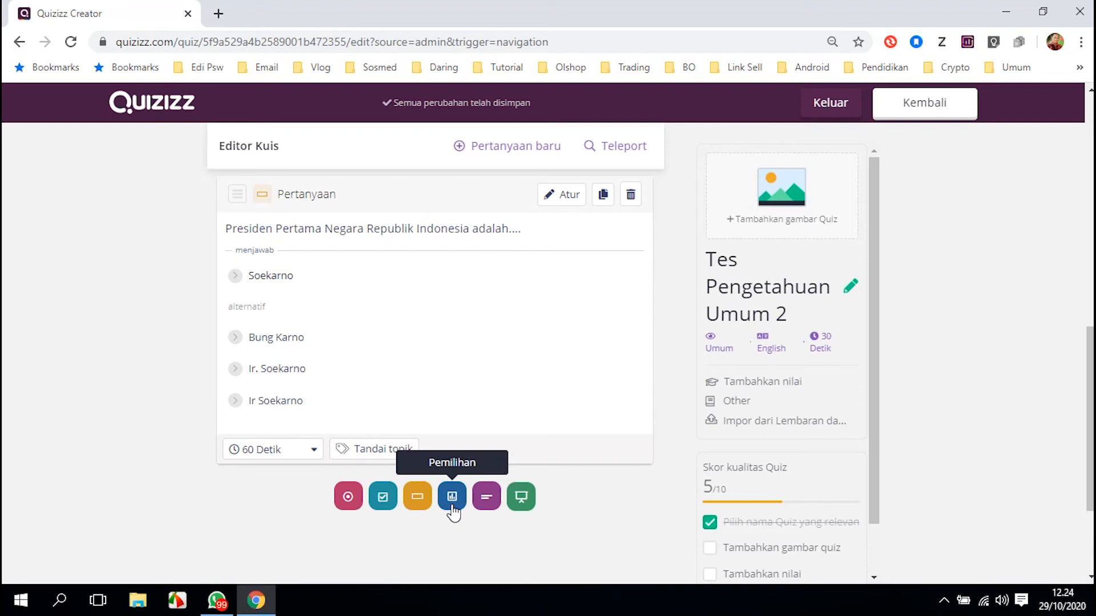
{"action": "left_click", "coordinate": [493, 506]}
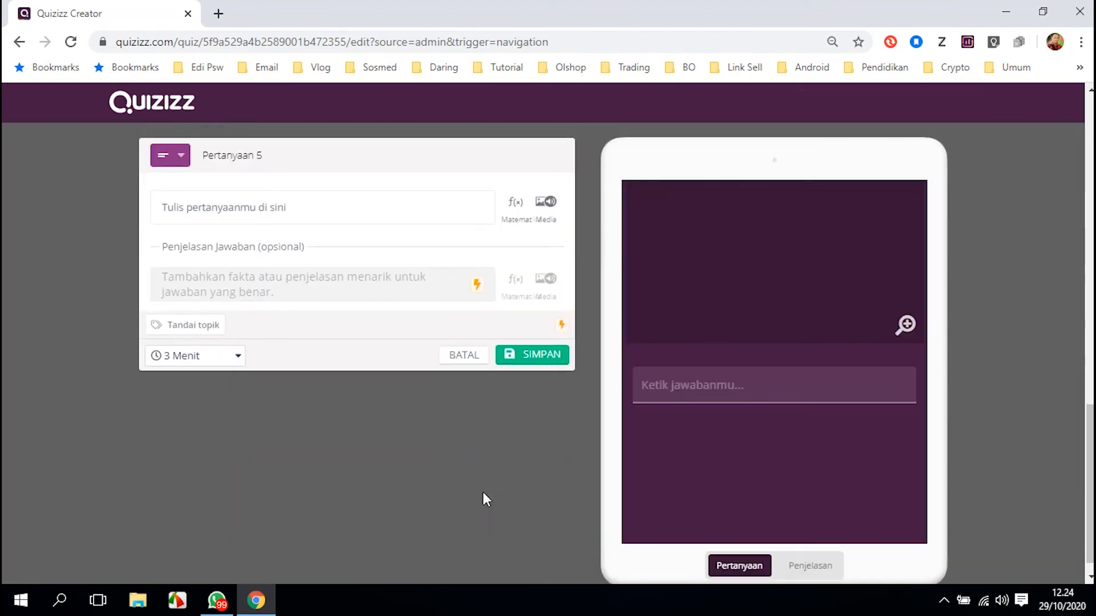
{"action": "left_click", "coordinate": [307, 211]}
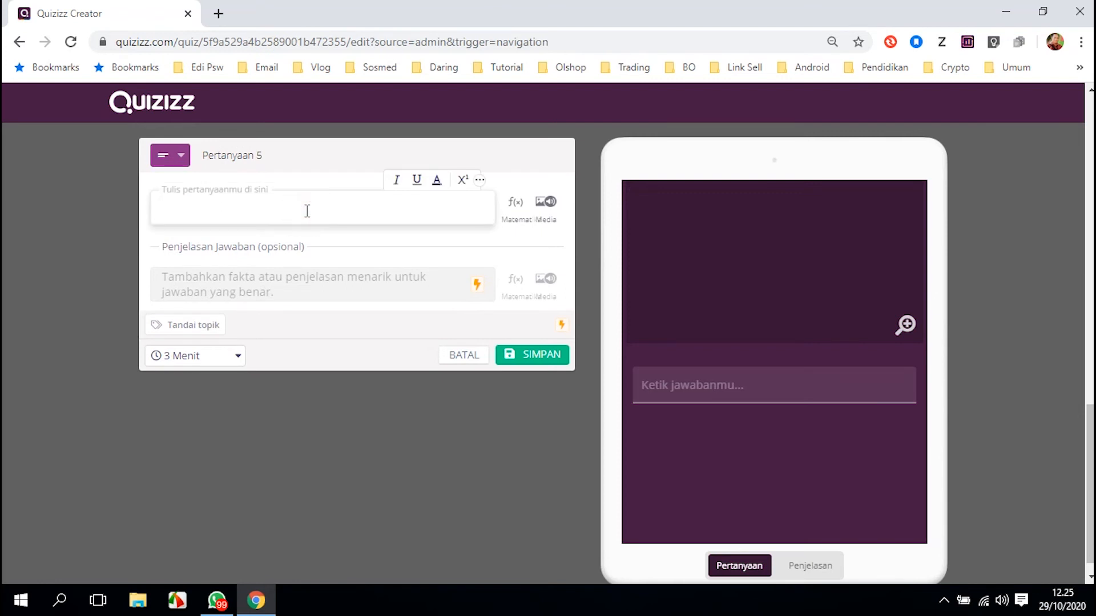
{"action": "type", "text": "elaskan yang dimak"}
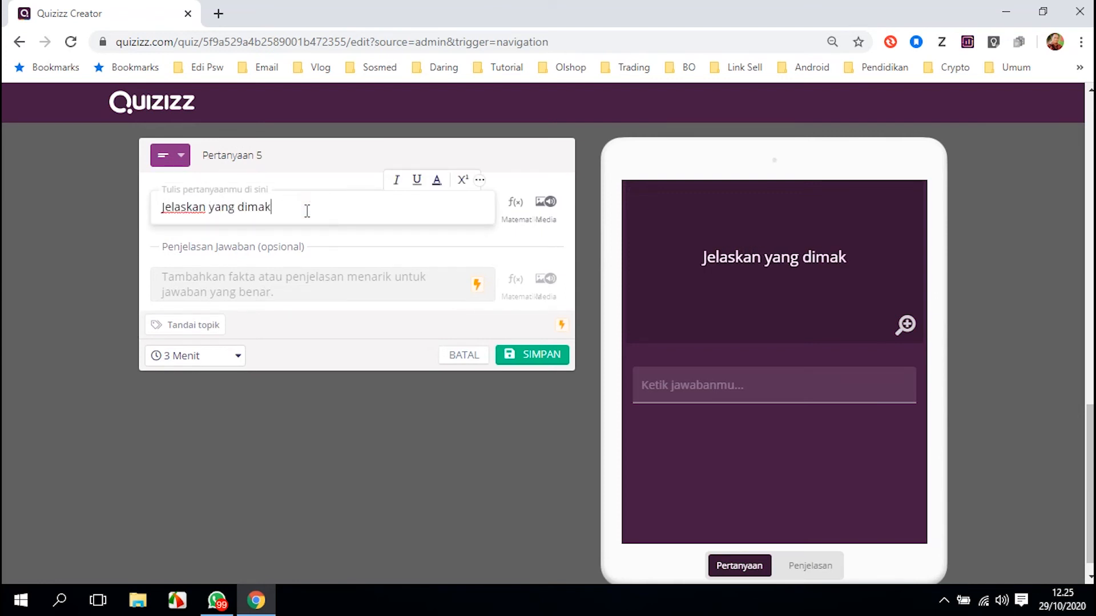
{"action": "type", "text": "sud de"}
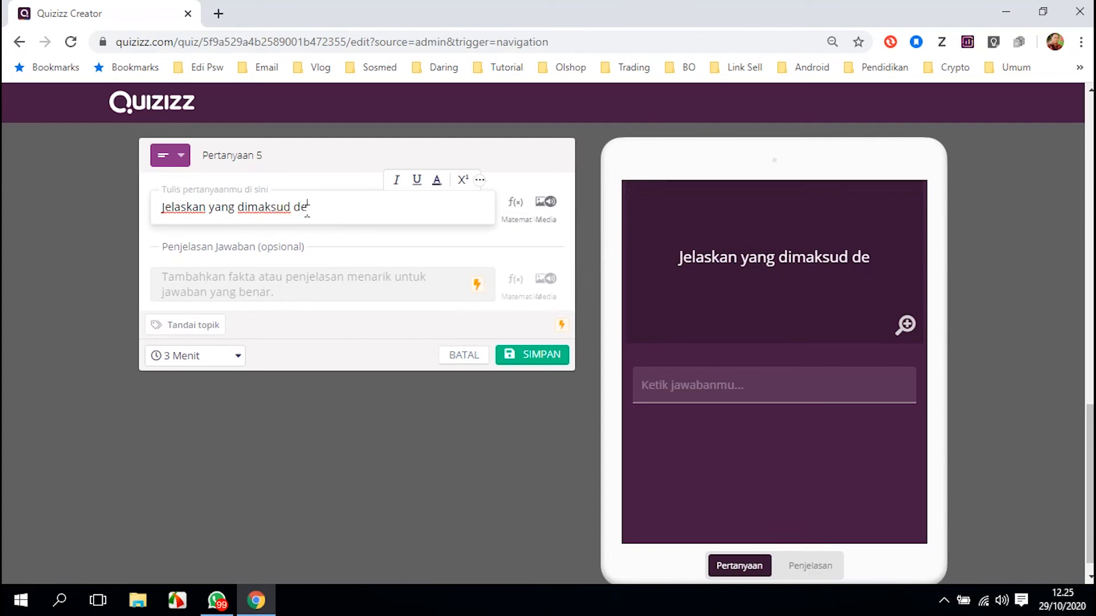
{"action": "type", "text": "ngan teks "}
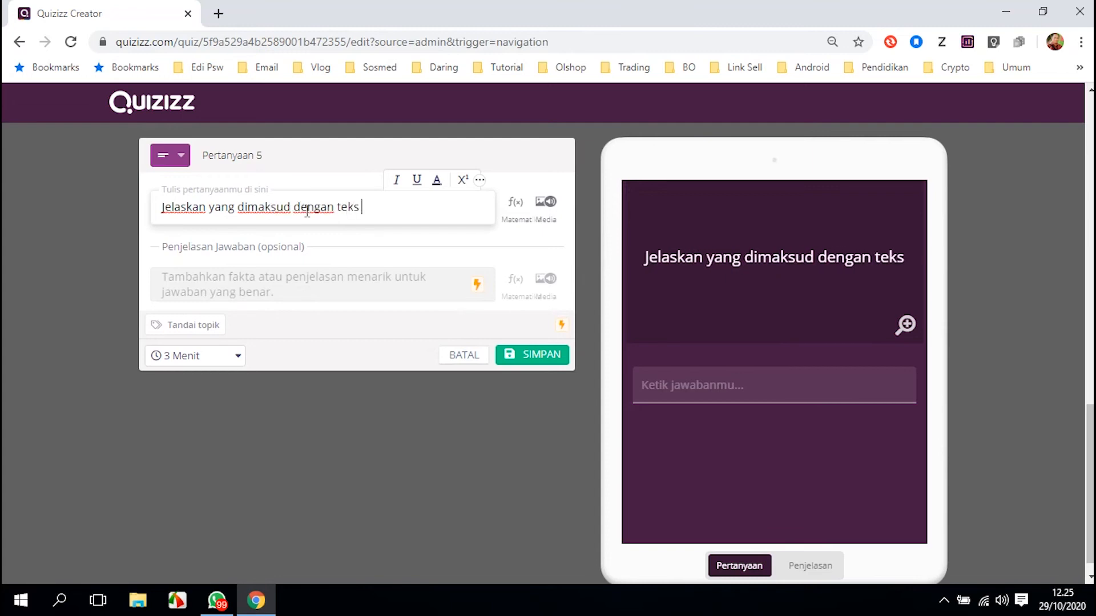
{"action": "type", "text": "deskrip"}
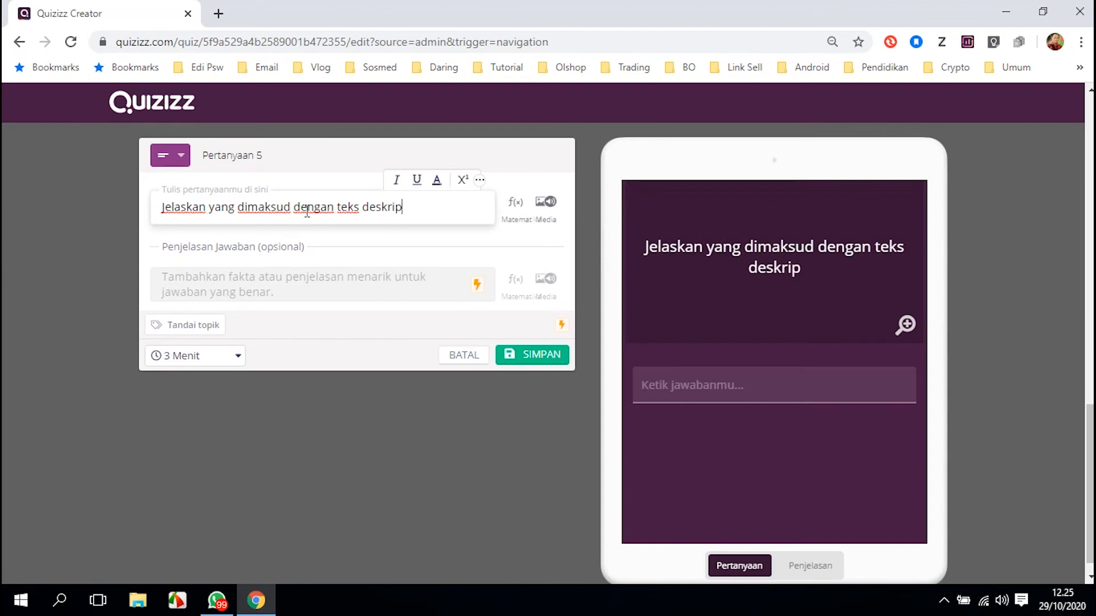
{"action": "type", "text": "si!"}
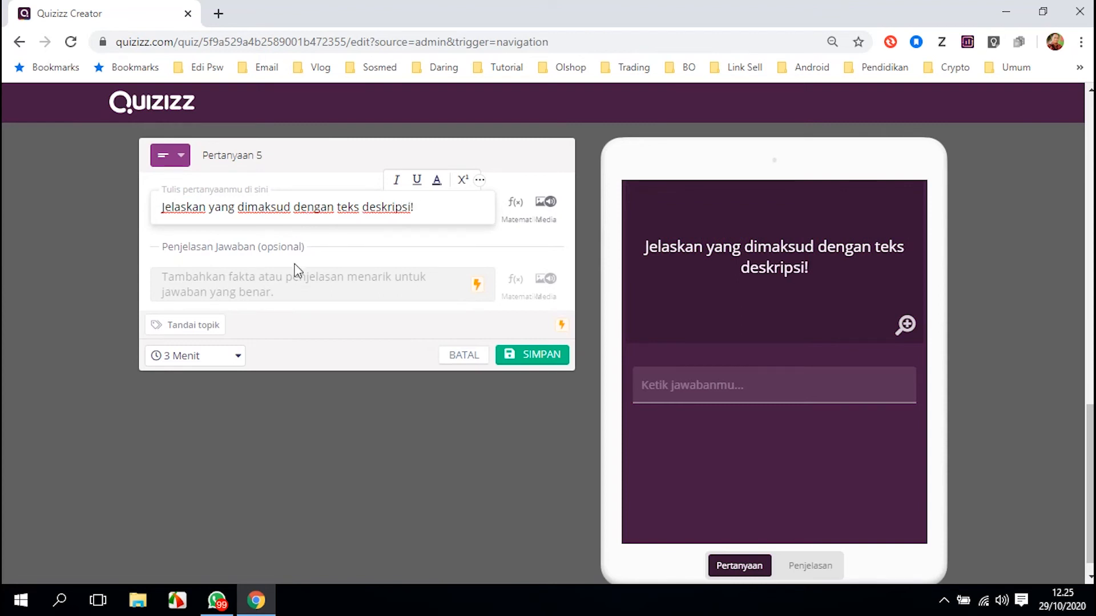
Set the open-ended question's time limit to 60 seconds (60 Detik) and save the question
{"action": "left_click", "coordinate": [223, 358]}
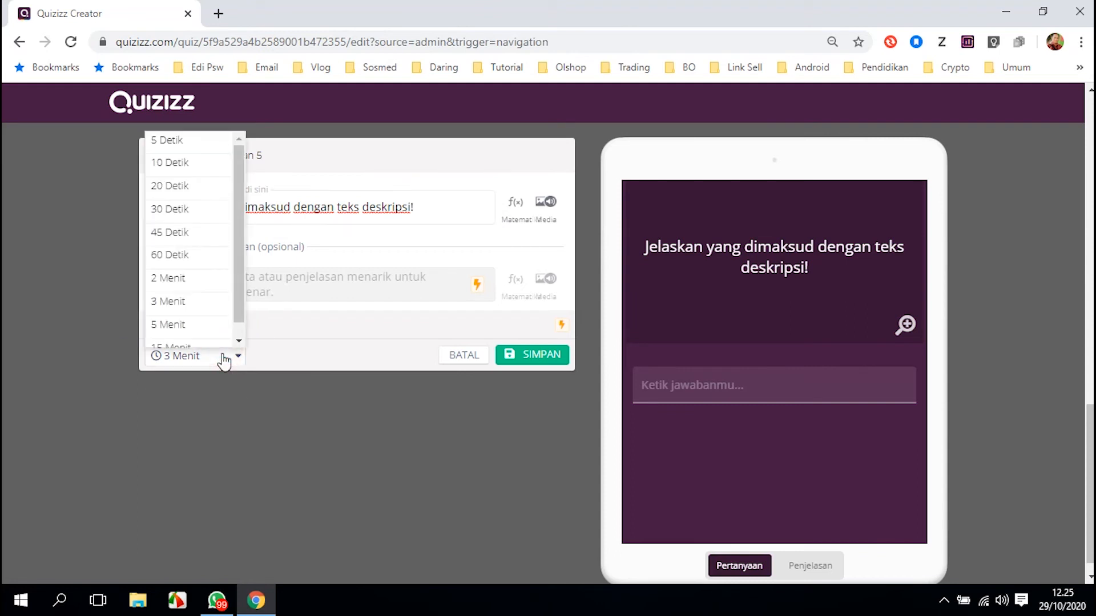
{"action": "left_click", "coordinate": [197, 257]}
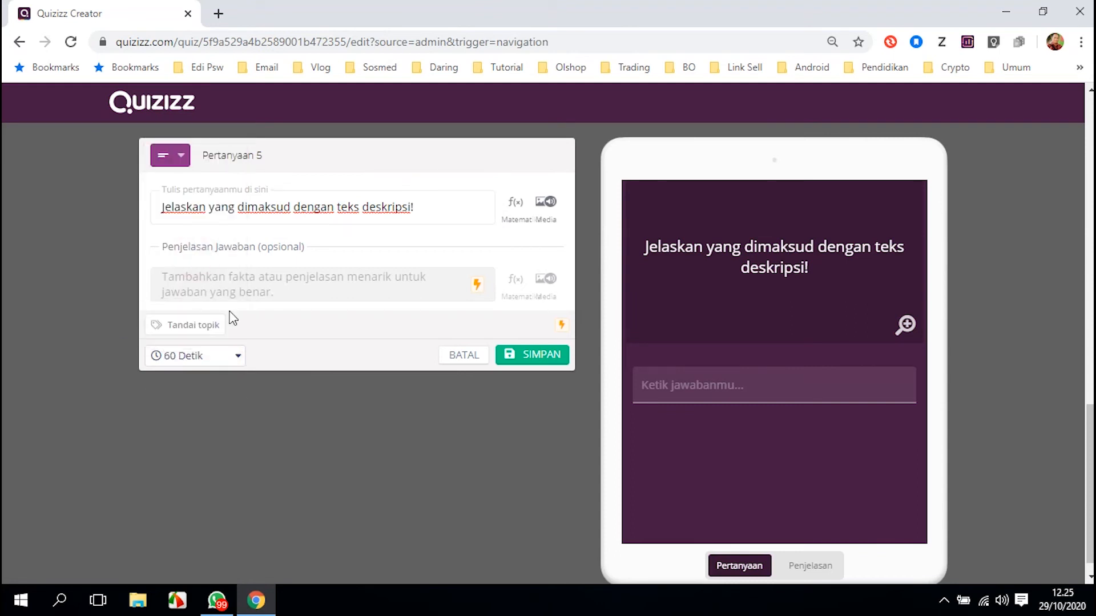
{"action": "left_click", "coordinate": [526, 355]}
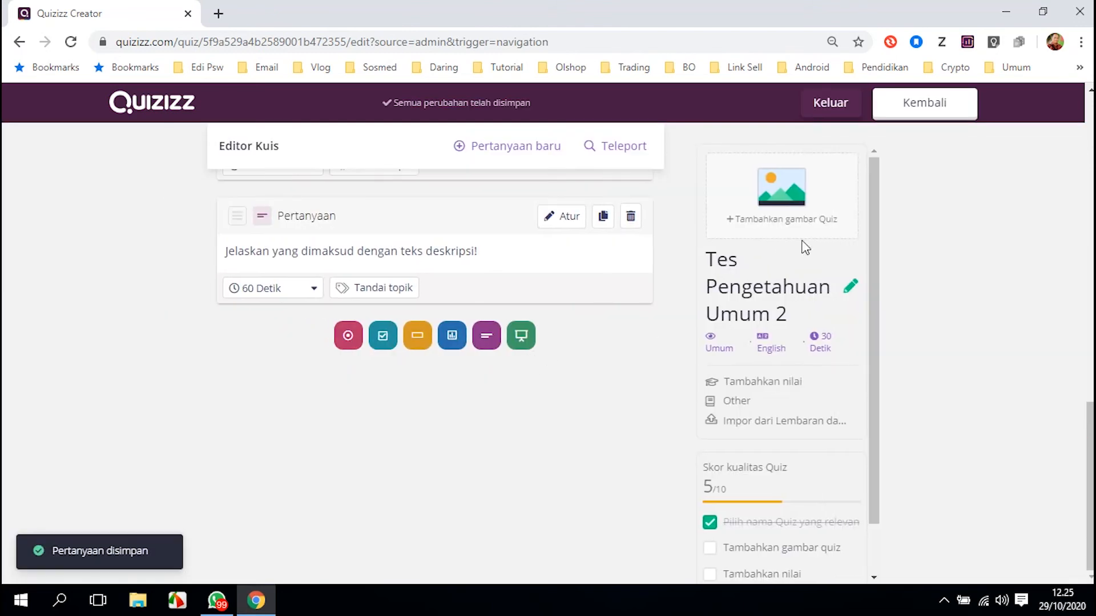
Finish the question editing to bring up the quiz details, and search Google Images for "buku" in a new browser tab
{"action": "left_click", "coordinate": [930, 107]}
{"action": "left_click", "coordinate": [931, 107]}
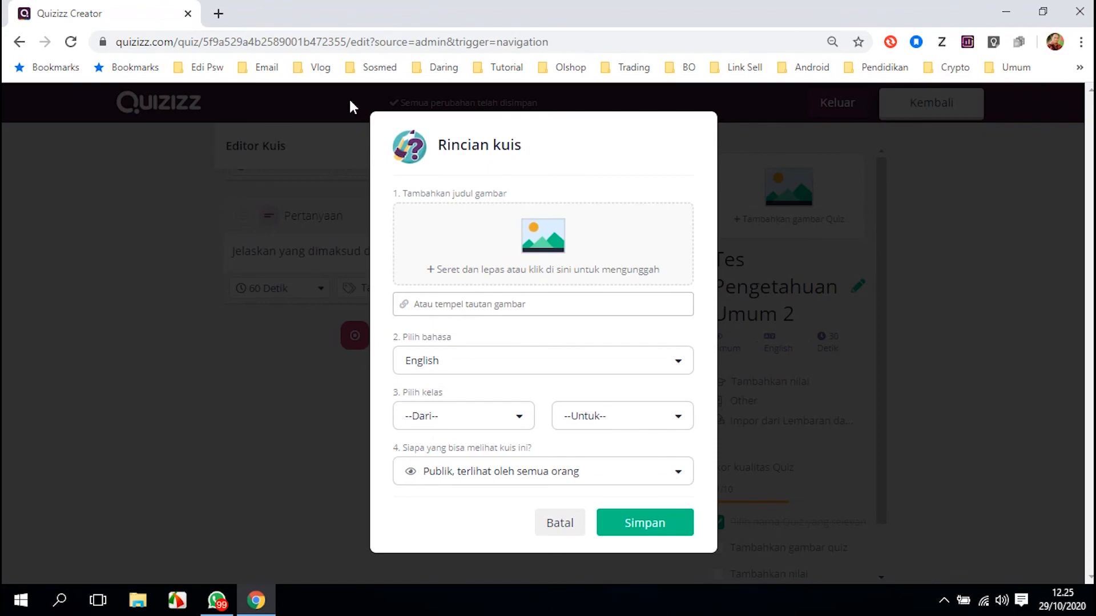
{"action": "left_click", "coordinate": [218, 13]}
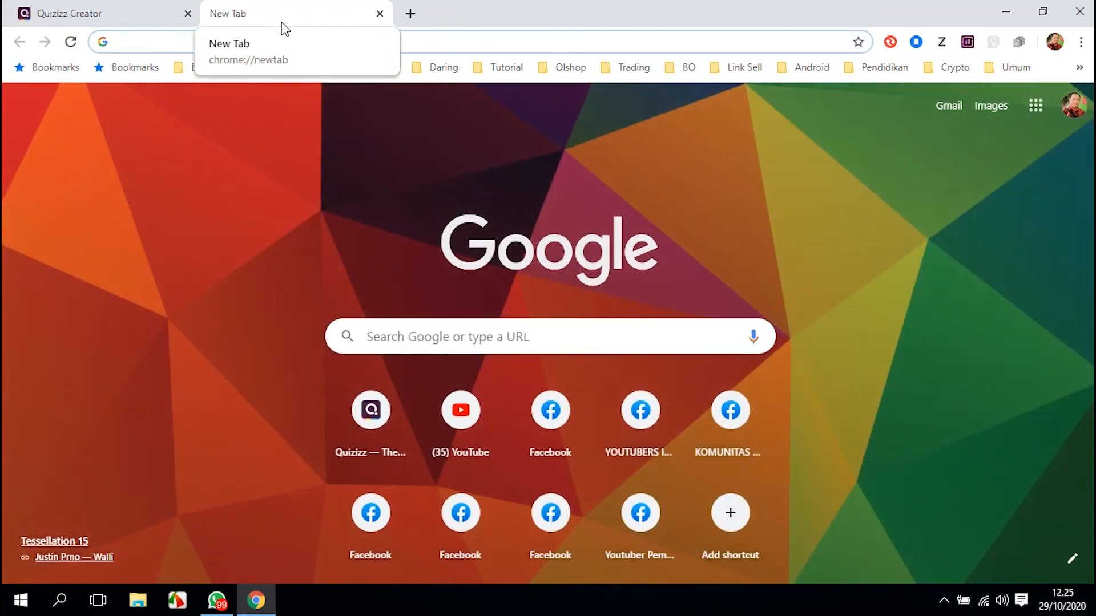
{"action": "type", "text": "buku"}
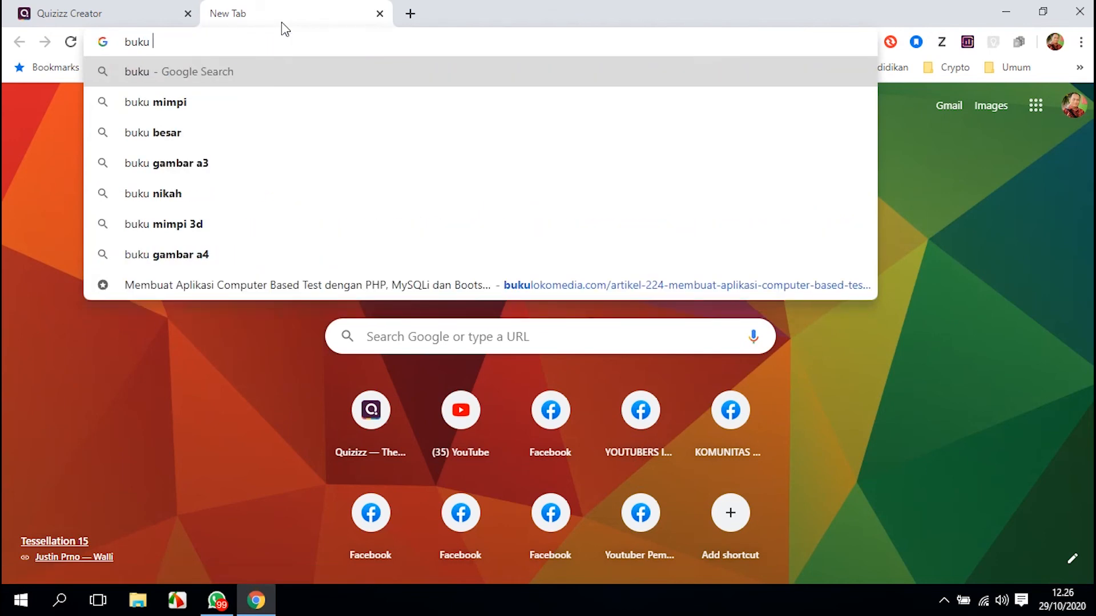
{"action": "key", "text": "Return"}
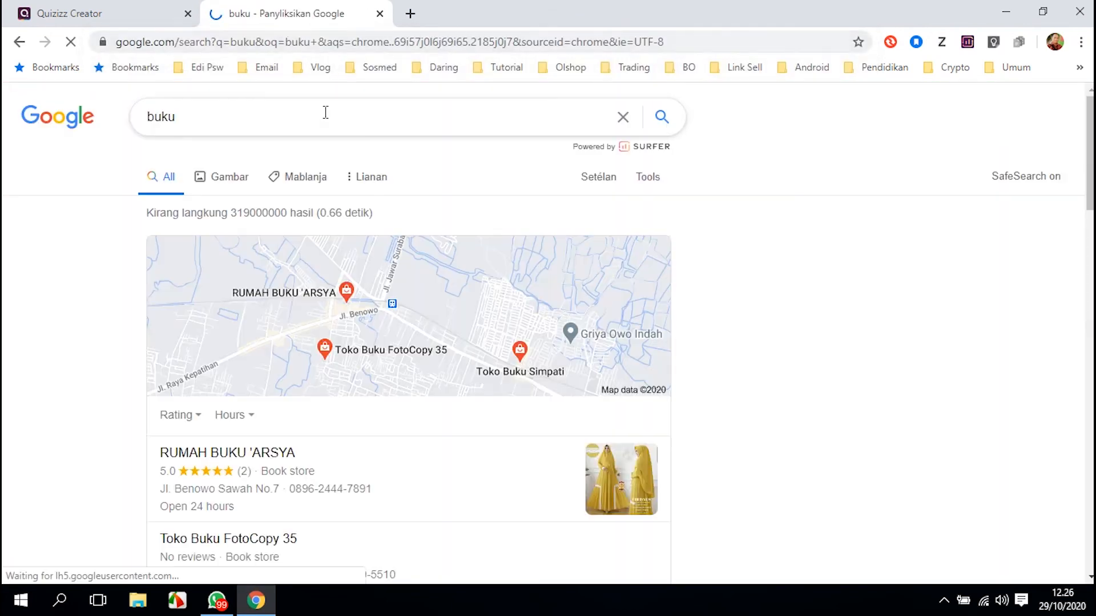
{"action": "left_click", "coordinate": [220, 178]}
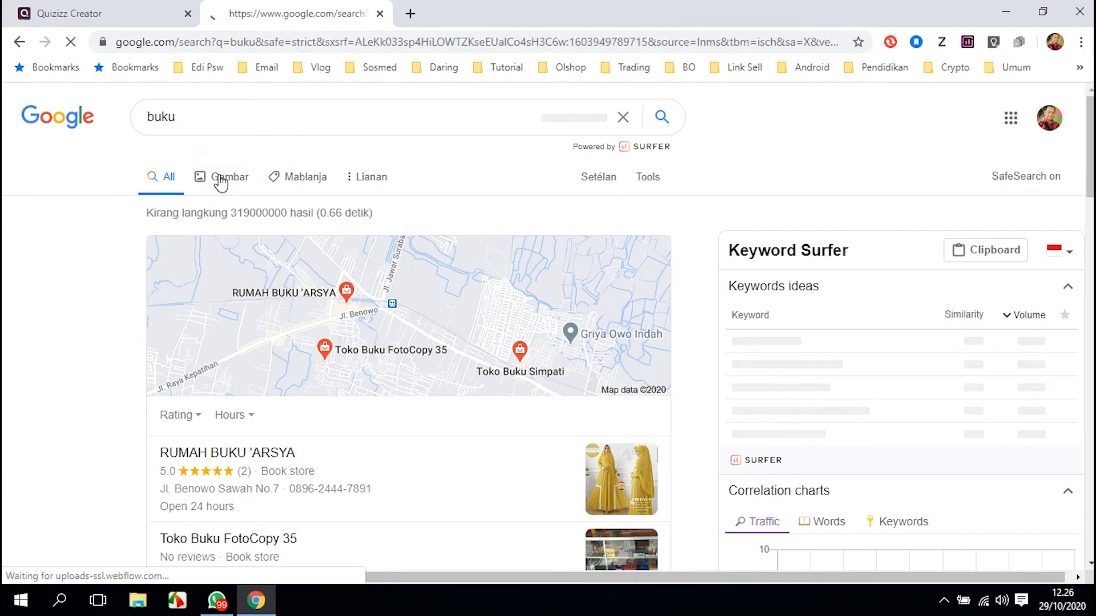
Copy the image address of the Hukumonline illustration showing an open book, gavel and book row on light blue
{"action": "scroll", "coordinate": [483, 358], "scroll_direction": "down", "scroll_amount": 5}
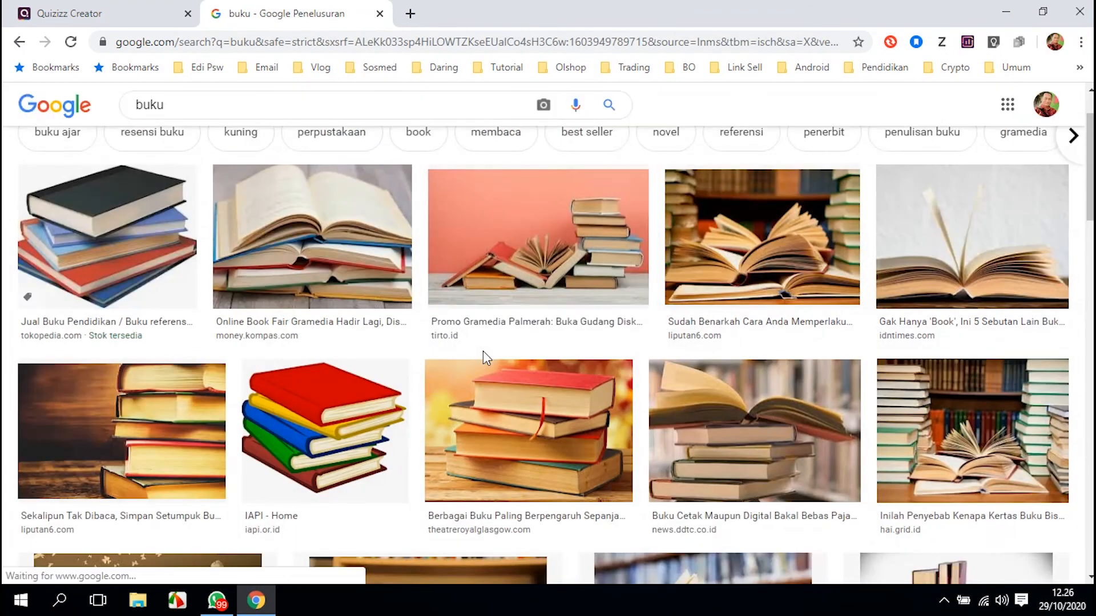
{"action": "scroll", "coordinate": [484, 359], "scroll_direction": "down", "scroll_amount": 1}
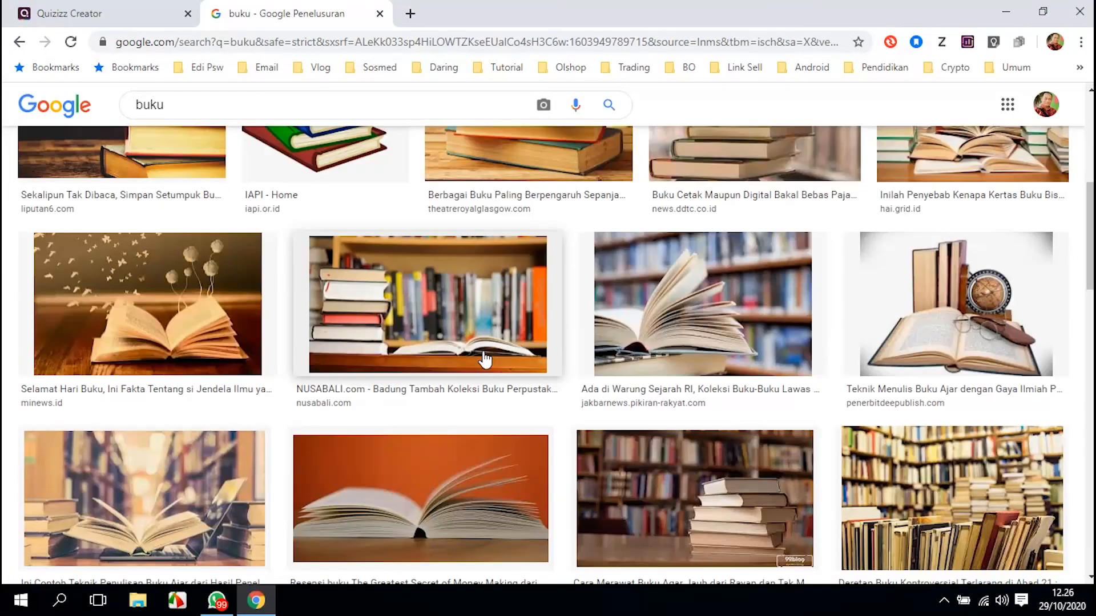
{"action": "scroll", "coordinate": [484, 359], "scroll_direction": "down", "scroll_amount": 2}
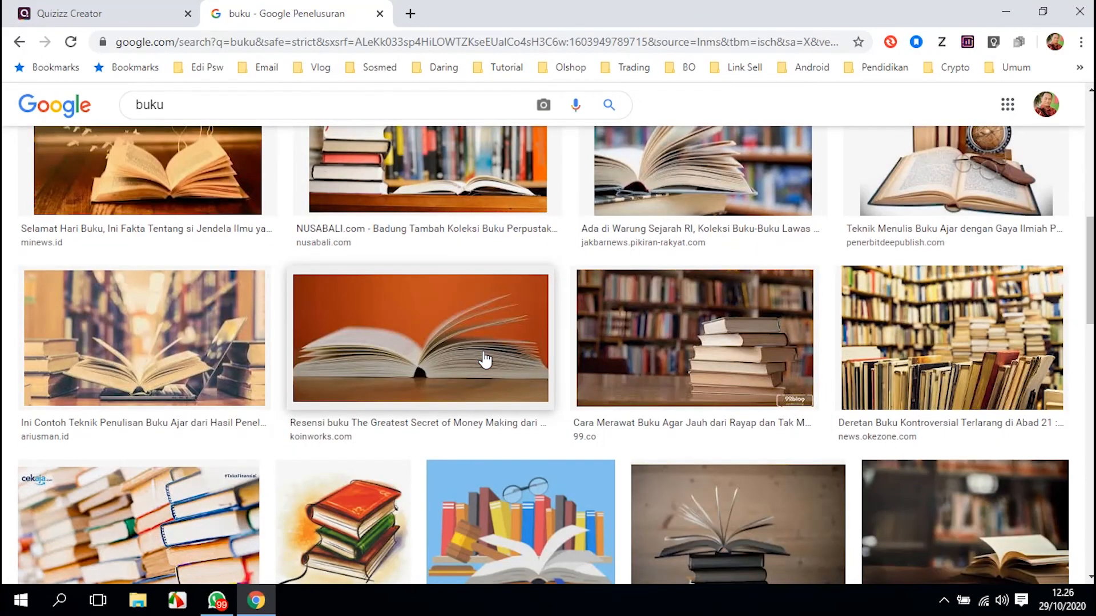
{"action": "scroll", "coordinate": [483, 360], "scroll_direction": "down", "scroll_amount": 3}
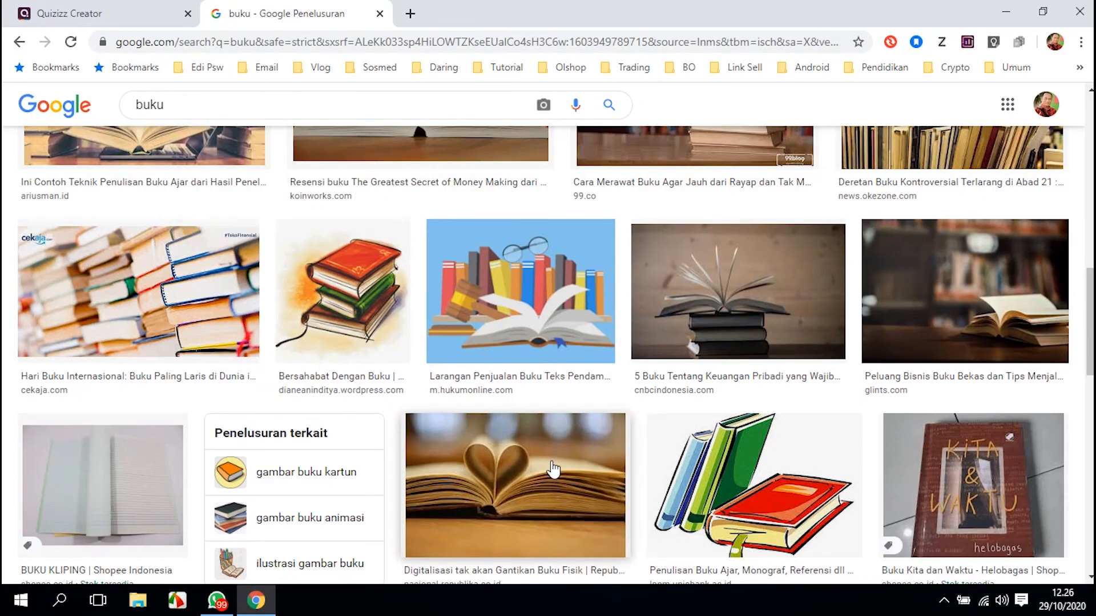
{"action": "left_click", "coordinate": [531, 288]}
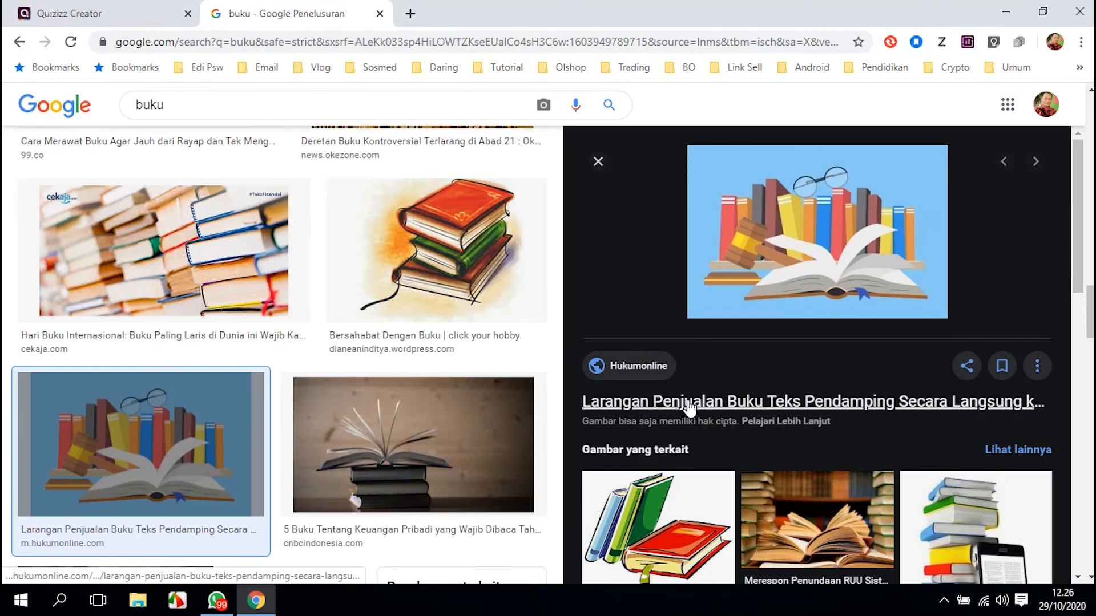
{"action": "right_click", "coordinate": [804, 218]}
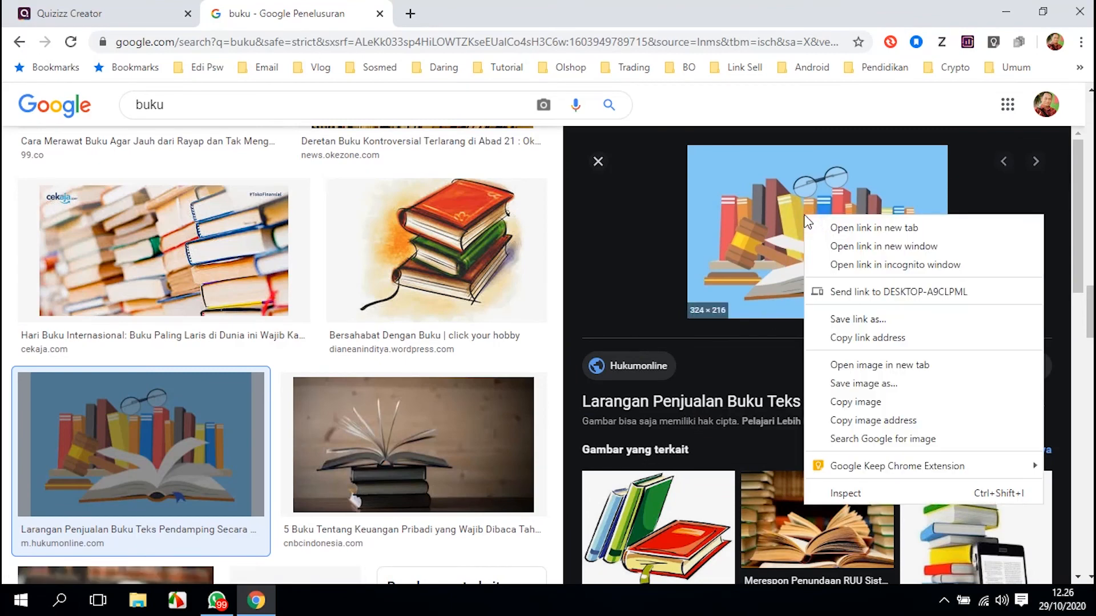
{"action": "left_click", "coordinate": [898, 422]}
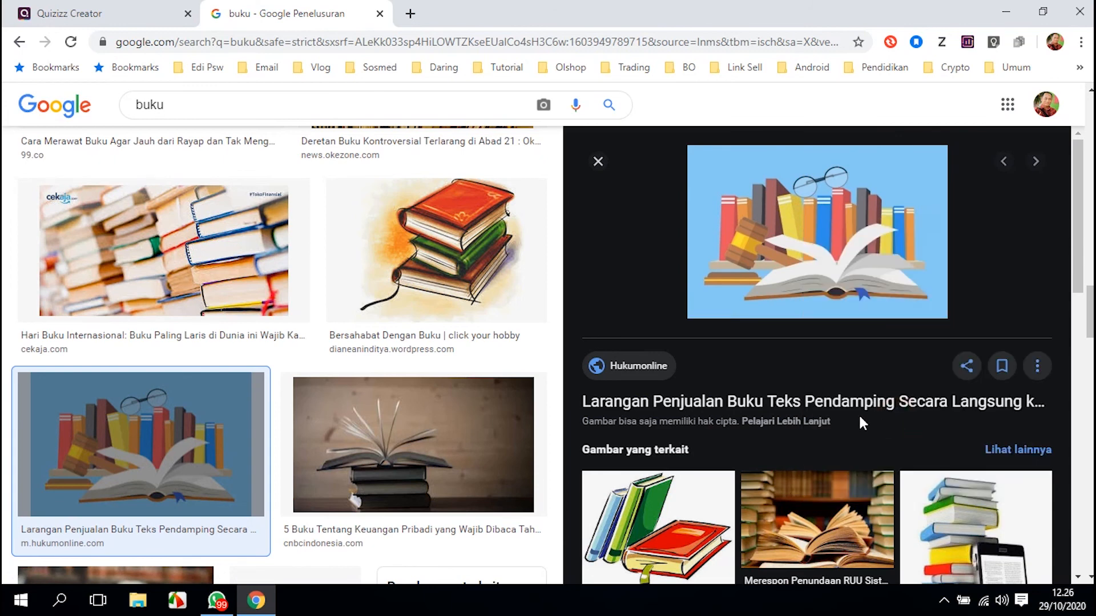
Return to the Quizizz quiz details and paste the copied image address as the link for the title image
{"action": "left_click", "coordinate": [93, 16]}
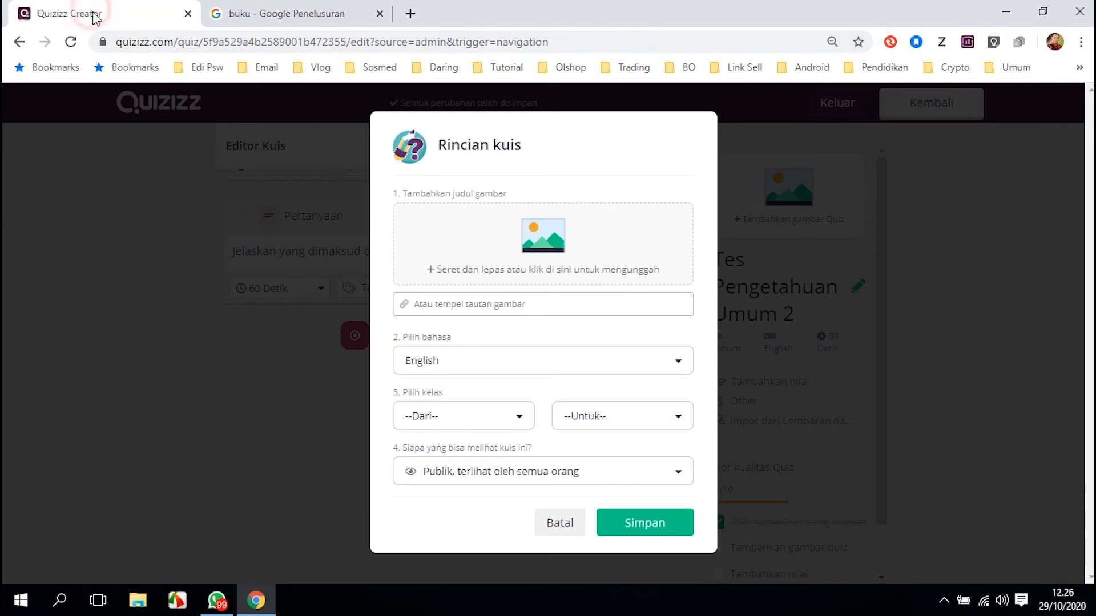
{"action": "left_click", "coordinate": [521, 308]}
{"action": "right_click", "coordinate": [520, 308]}
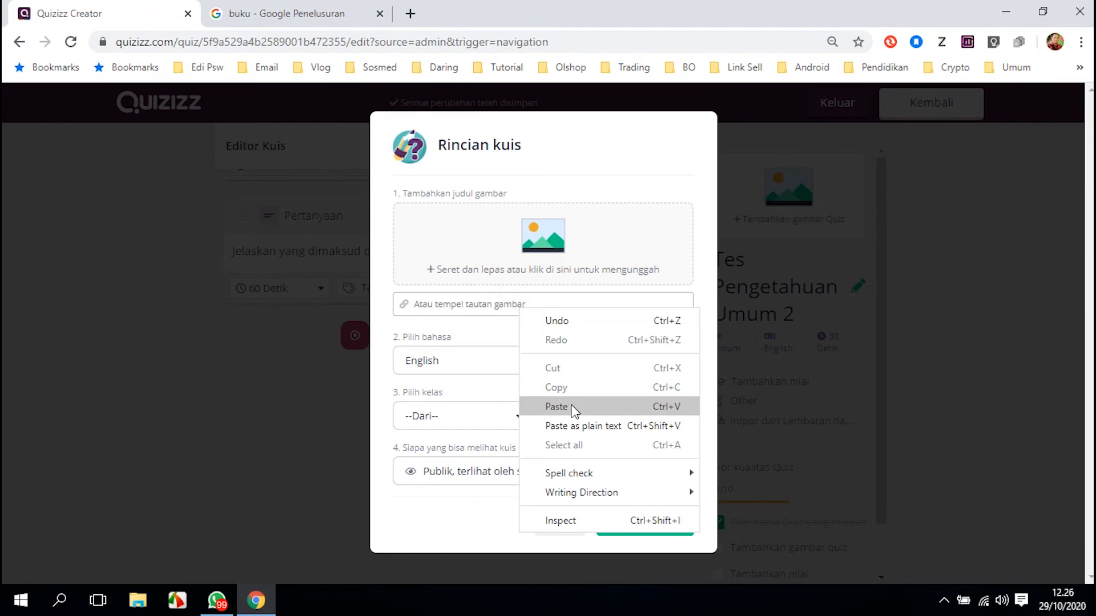
{"action": "left_click", "coordinate": [571, 407]}
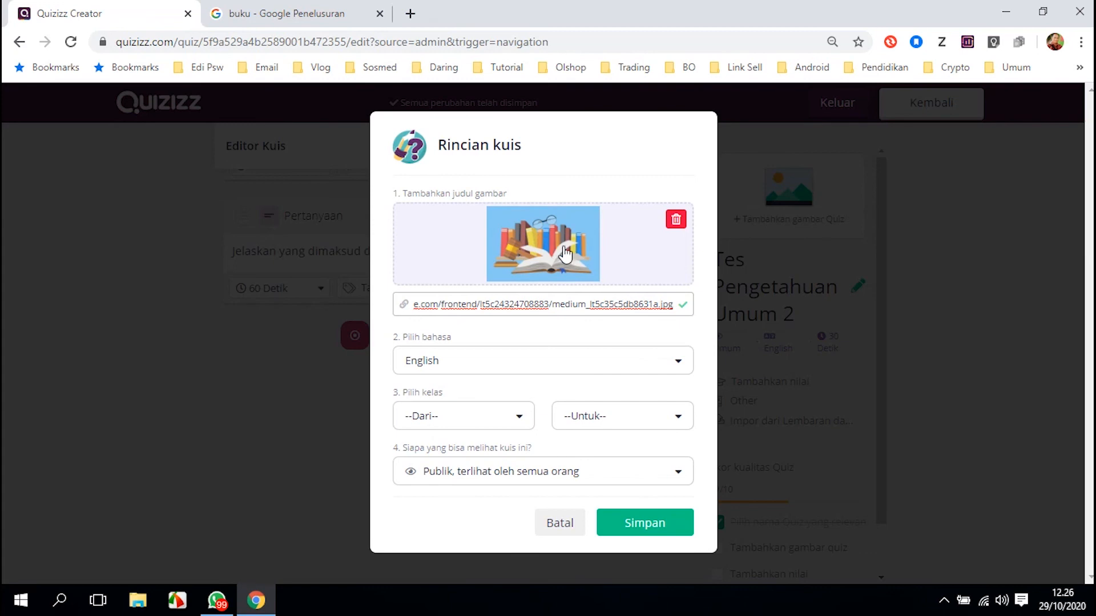
Set the quiz language to Indonesian in the quiz details
{"action": "left_click", "coordinate": [448, 359]}
{"action": "scroll", "coordinate": [473, 436], "scroll_direction": "down", "scroll_amount": 10}
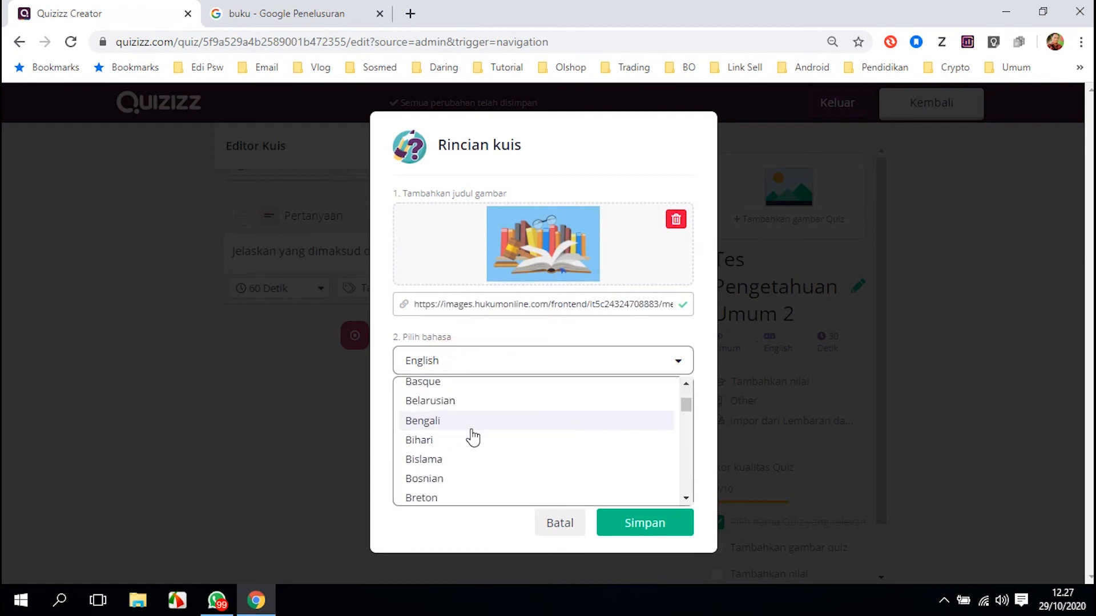
{"action": "scroll", "coordinate": [473, 436], "scroll_direction": "down", "scroll_amount": 10}
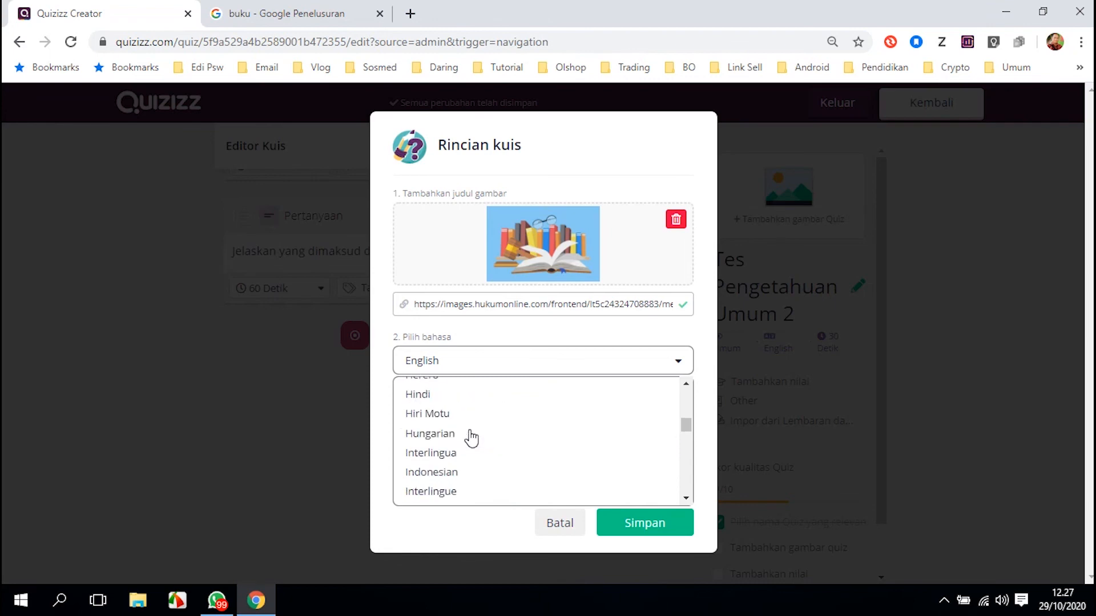
{"action": "left_click", "coordinate": [436, 472]}
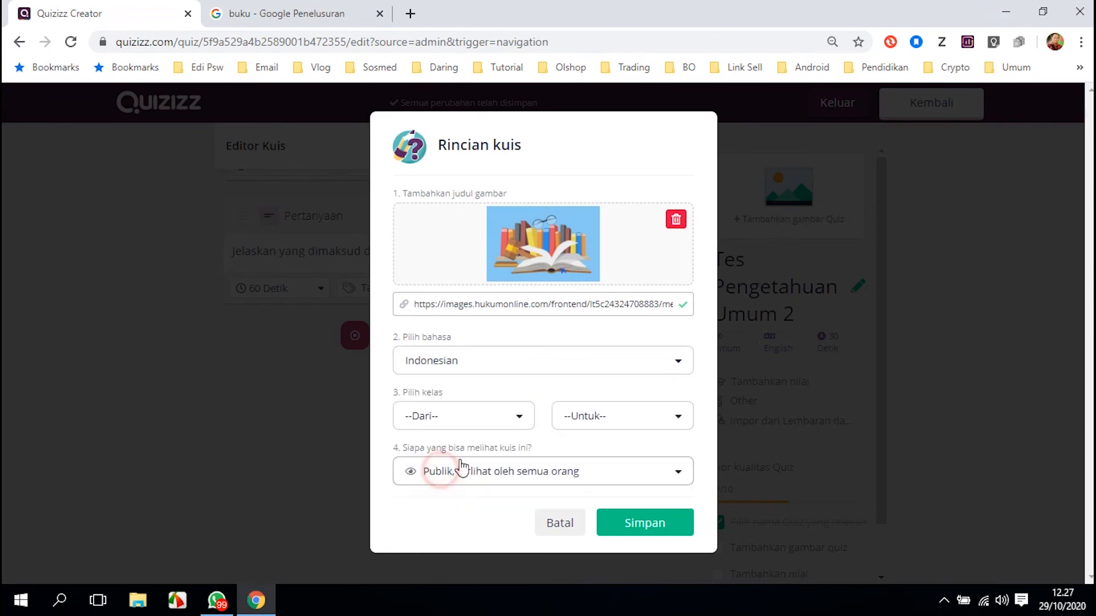
Set the quiz's grade range from 5th to 11th and save the quiz details
{"action": "left_click", "coordinate": [475, 417]}
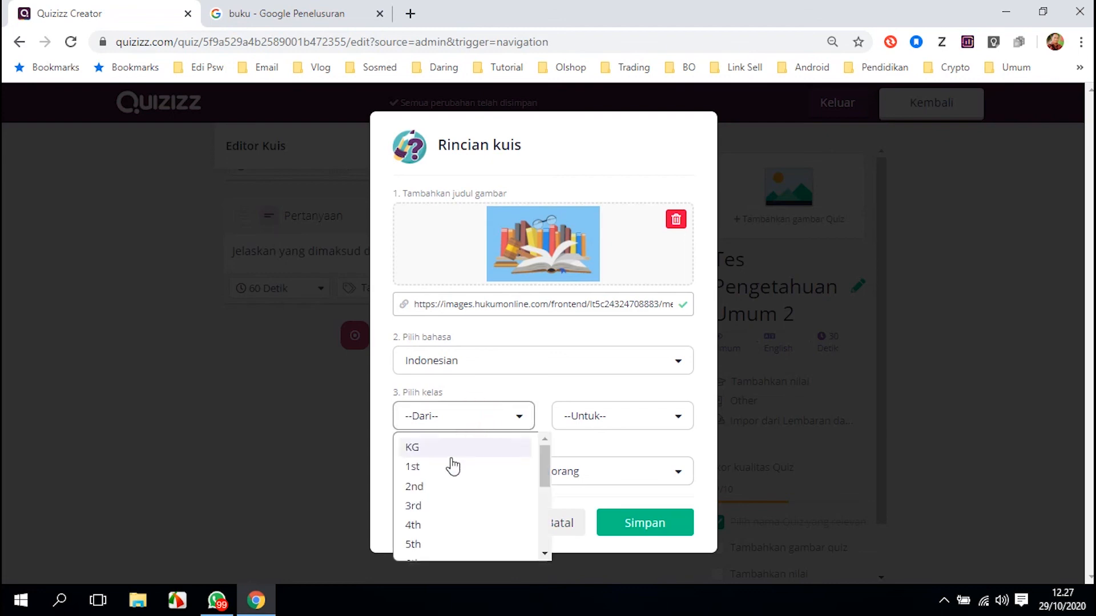
{"action": "scroll", "coordinate": [477, 484], "scroll_direction": "down", "scroll_amount": 2}
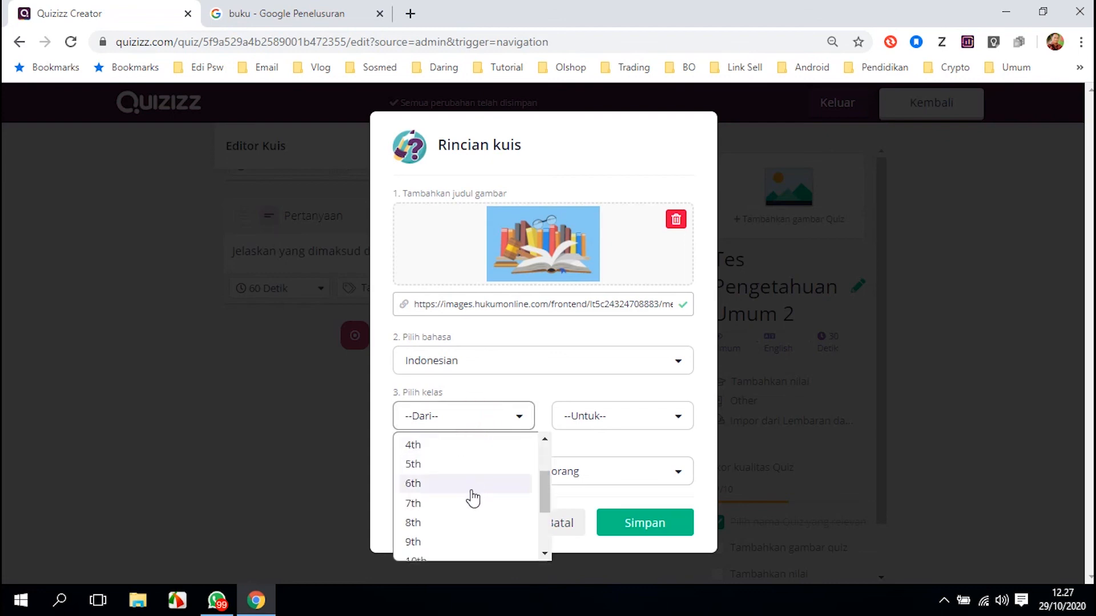
{"action": "left_click", "coordinate": [438, 469]}
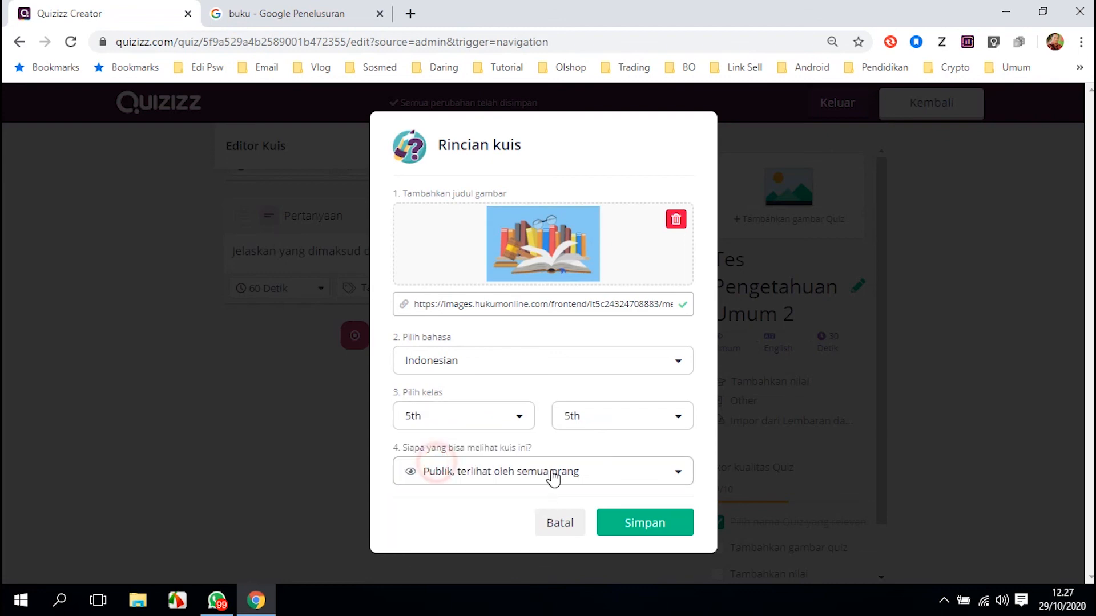
{"action": "left_click", "coordinate": [623, 416]}
{"action": "scroll", "coordinate": [617, 472], "scroll_direction": "down", "scroll_amount": 5}
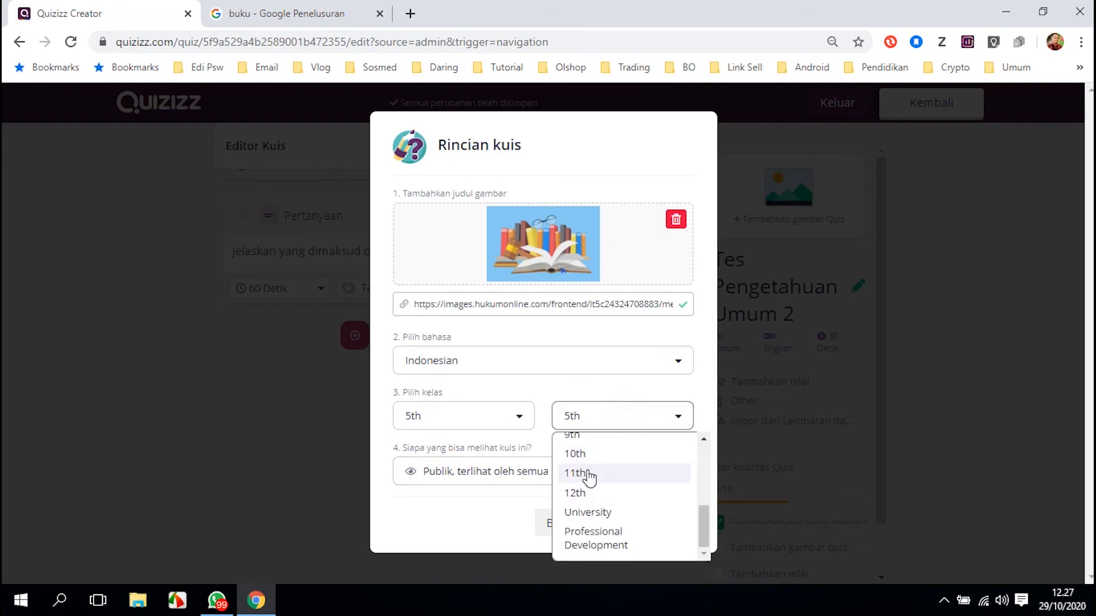
{"action": "left_click", "coordinate": [587, 474]}
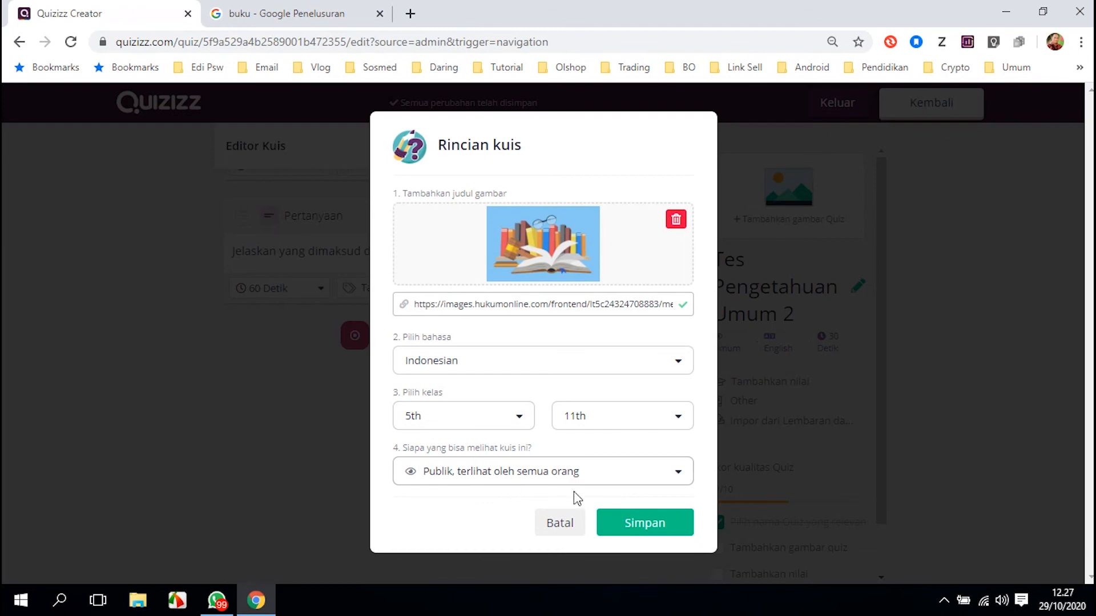
{"action": "left_click", "coordinate": [641, 524]}
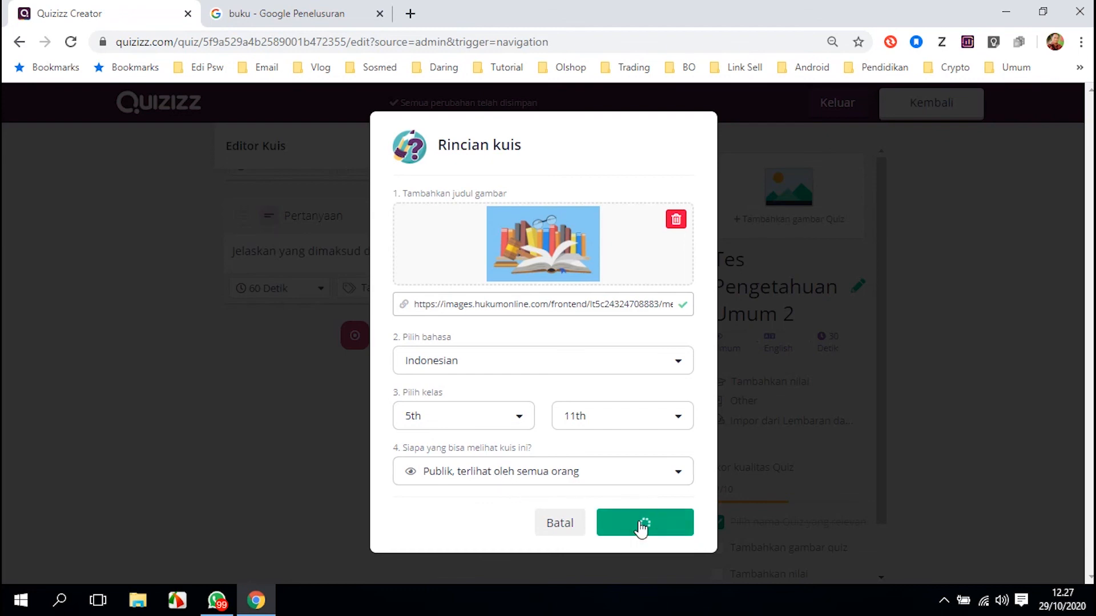